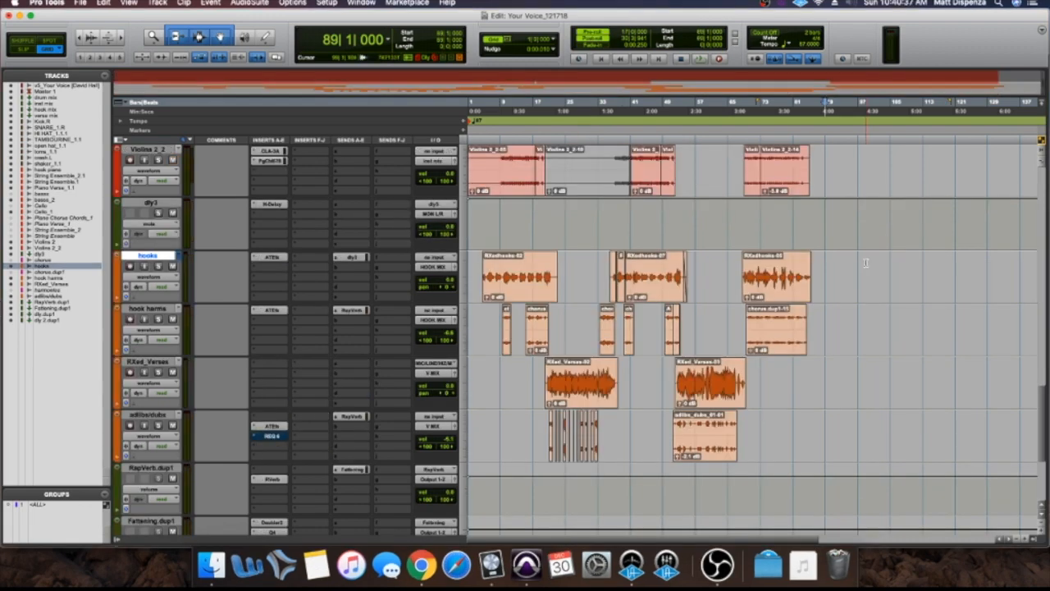
Select the hooks track's clips from bar 88 back to bar 1 and bypass its delay send and ATENs insert.
{"action": "left_click", "coordinate": [819, 264]}
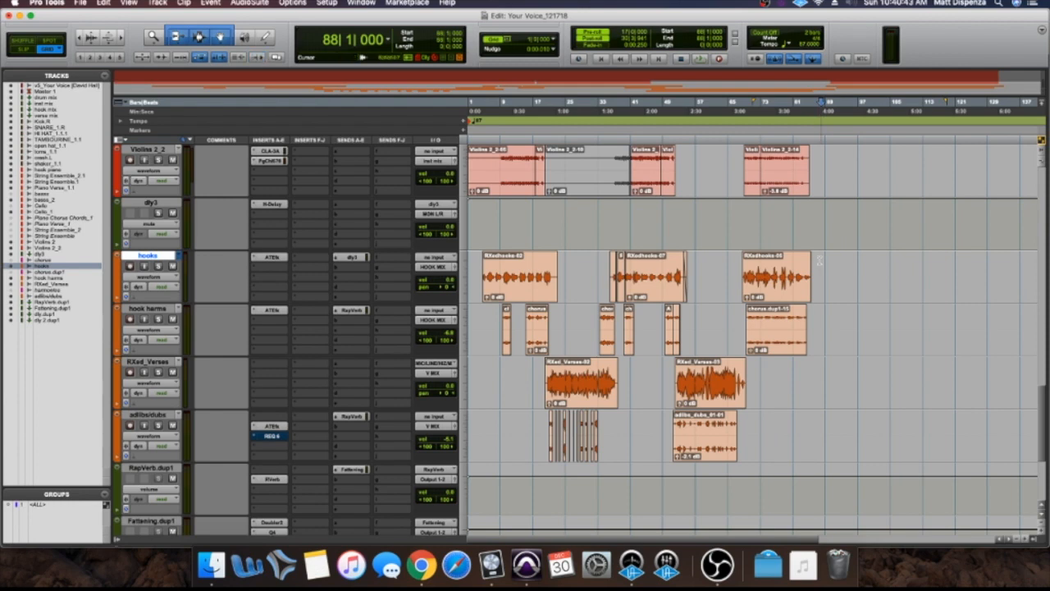
{"action": "left_click_drag", "start_coordinate": [818, 260], "coordinate": [470, 263]}
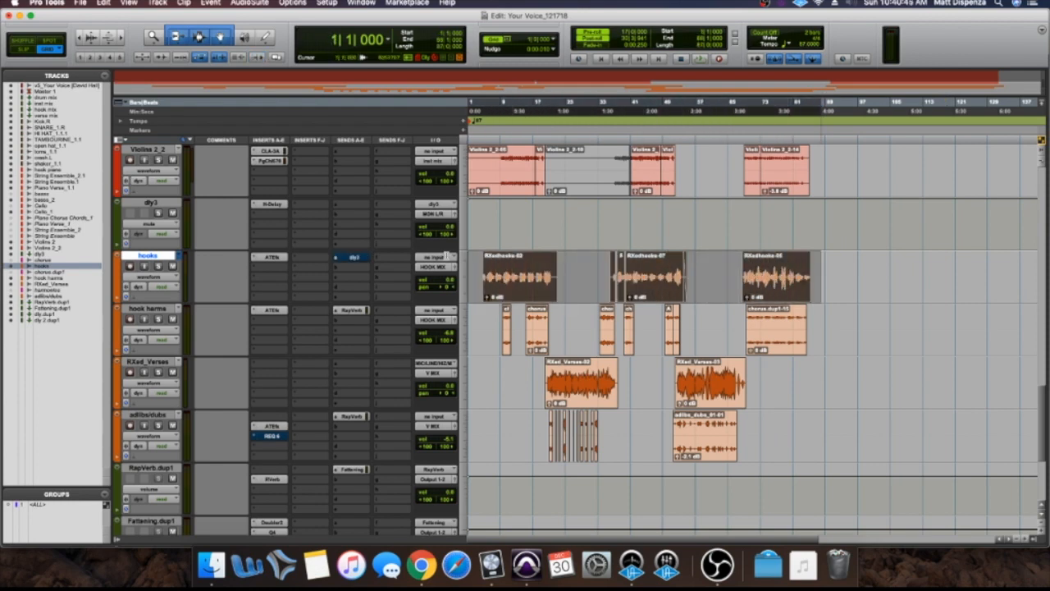
{"action": "key", "text": "n"}
{"action": "left_click", "coordinate": [280, 258]}
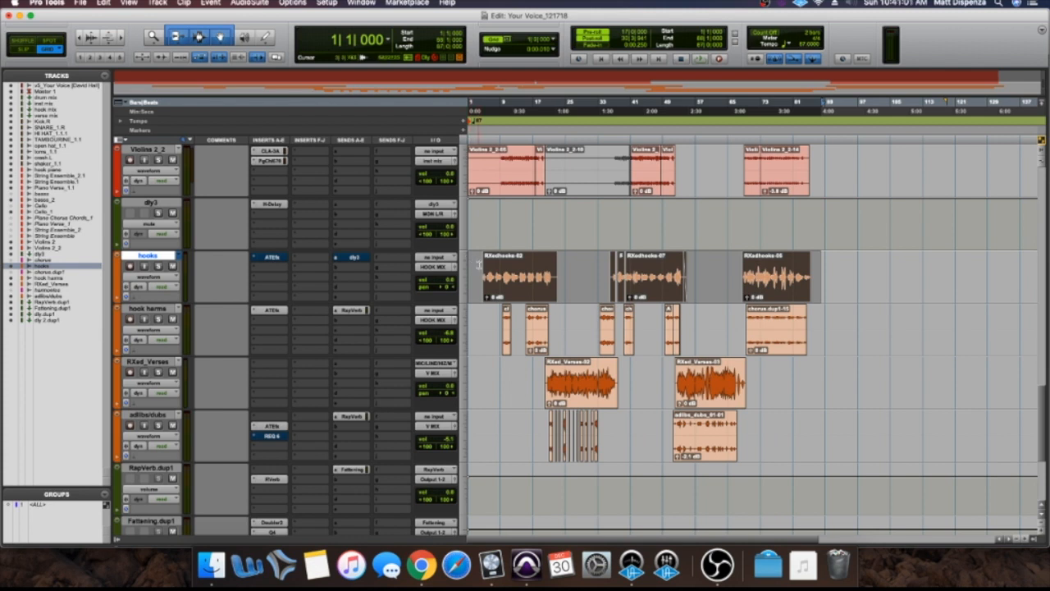
Open the Track Bounce settings for the hooks track and reposition the dialog.
{"action": "double_click", "coordinate": [152, 257]}
{"action": "right_click", "coordinate": [162, 258]}
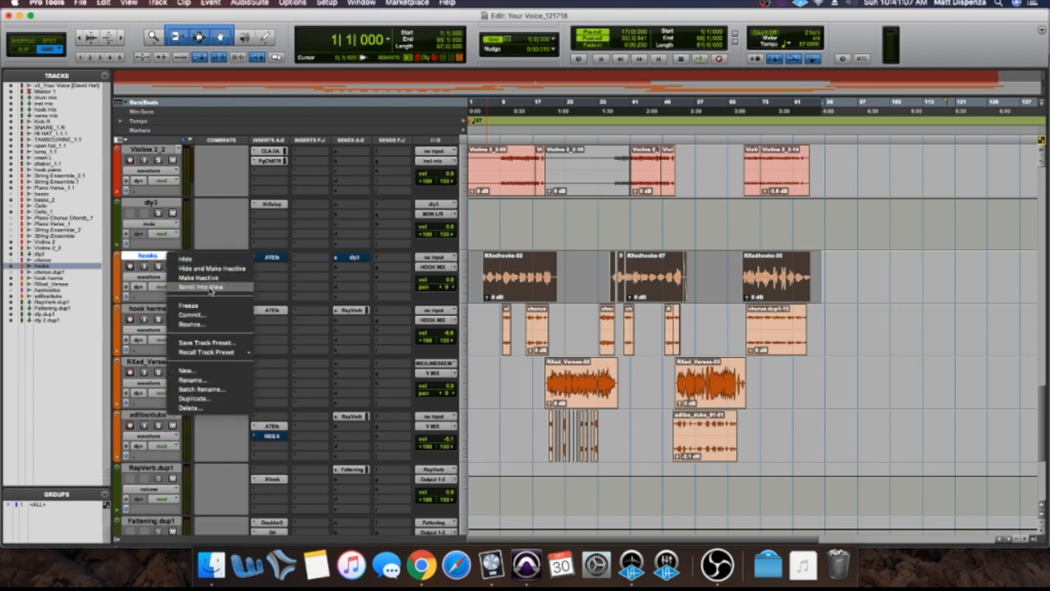
{"action": "left_click", "coordinate": [191, 324]}
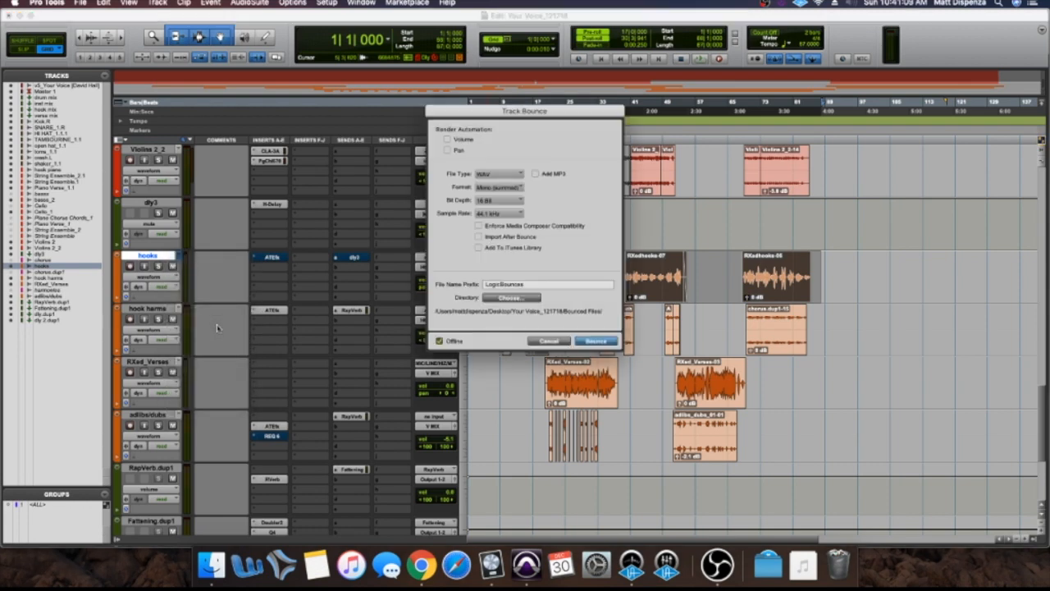
{"action": "left_click_drag", "start_coordinate": [548, 113], "coordinate": [481, 172]}
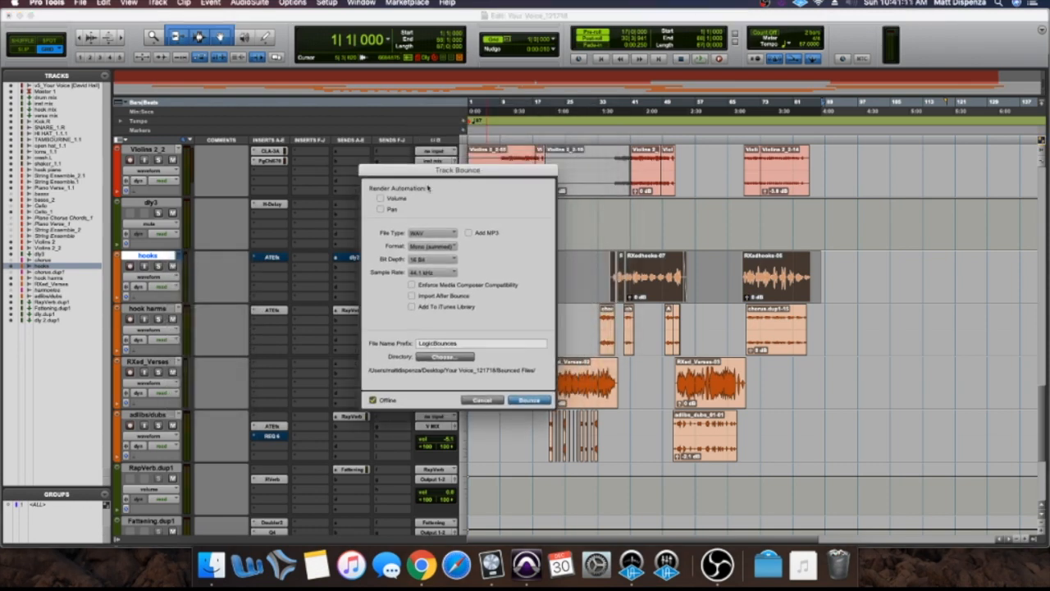
{"action": "left_click", "coordinate": [397, 199]}
{"action": "left_click", "coordinate": [392, 210]}
{"action": "left_click", "coordinate": [398, 199]}
{"action": "left_click", "coordinate": [392, 210]}
Set the bounce's file type to WAV and its format to Mono (summed).
{"action": "left_click_drag", "start_coordinate": [470, 175], "coordinate": [469, 189]}
{"action": "left_click", "coordinate": [441, 248]}
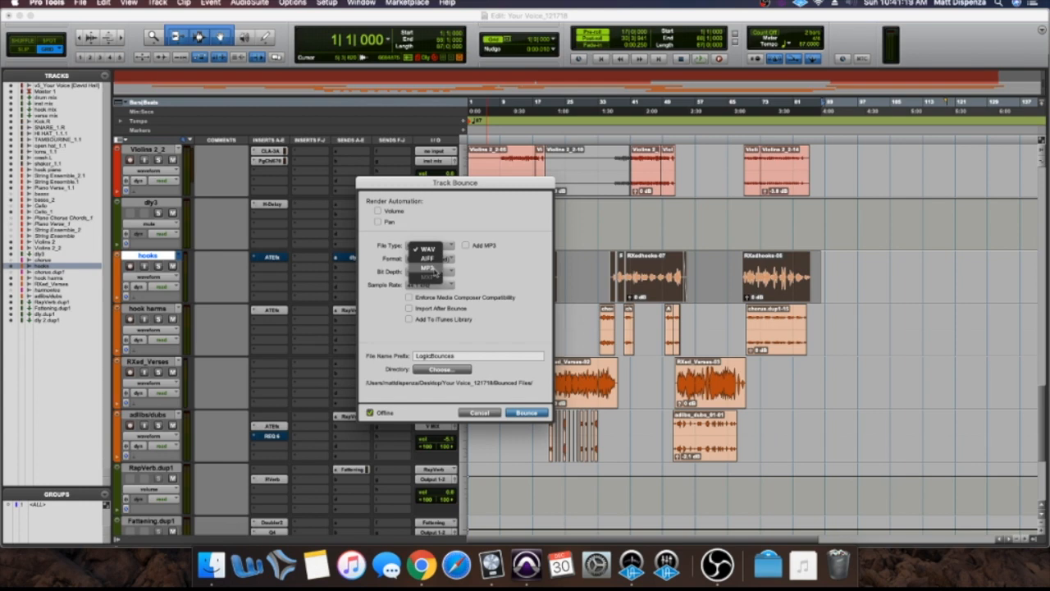
{"action": "left_click", "coordinate": [428, 249]}
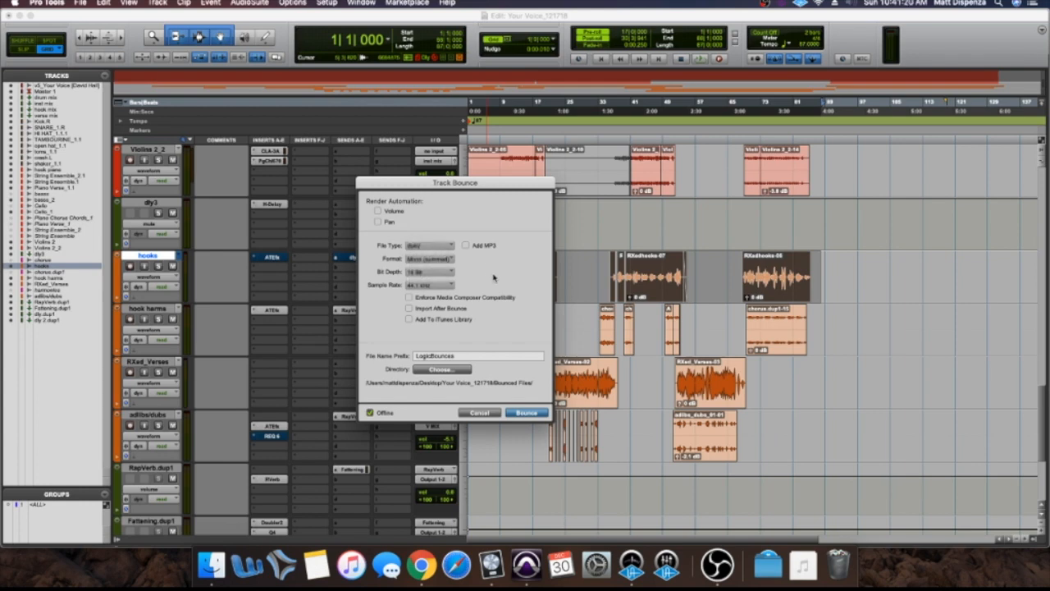
{"action": "left_click", "coordinate": [445, 261]}
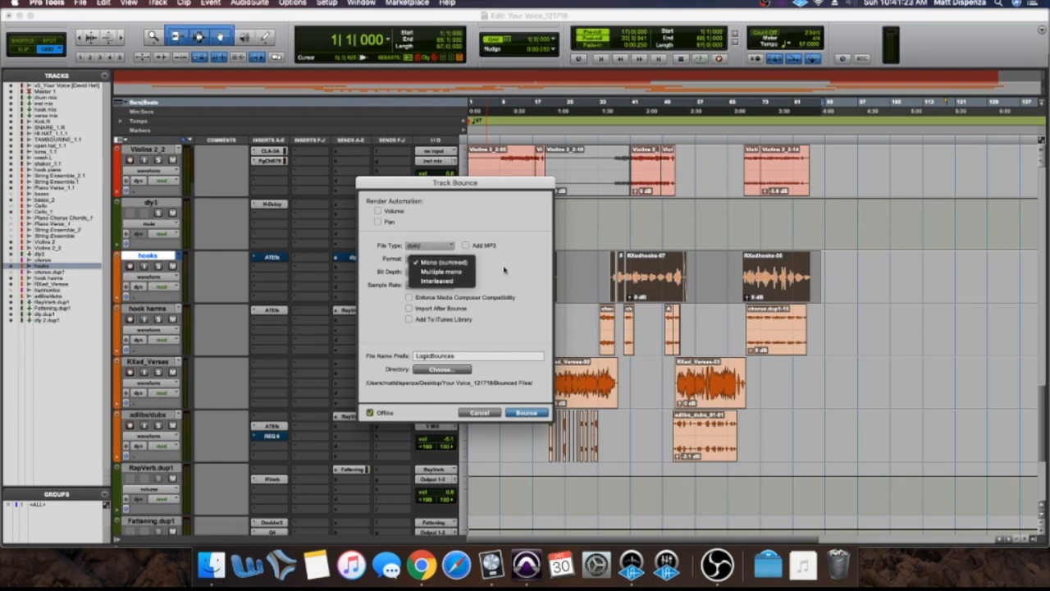
{"action": "left_click", "coordinate": [454, 262]}
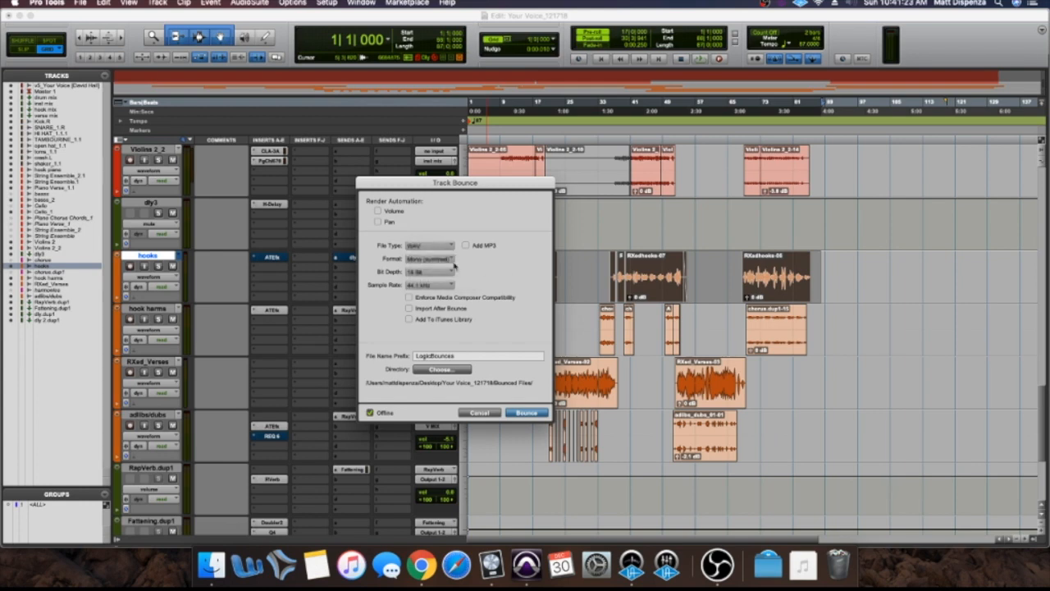
Review the available bit depth and sample rate options for the track bounce.
{"action": "left_click", "coordinate": [452, 275]}
{"action": "left_click", "coordinate": [447, 275]}
{"action": "left_click", "coordinate": [433, 285]}
{"action": "left_click", "coordinate": [520, 278]}
{"action": "left_click", "coordinate": [452, 274]}
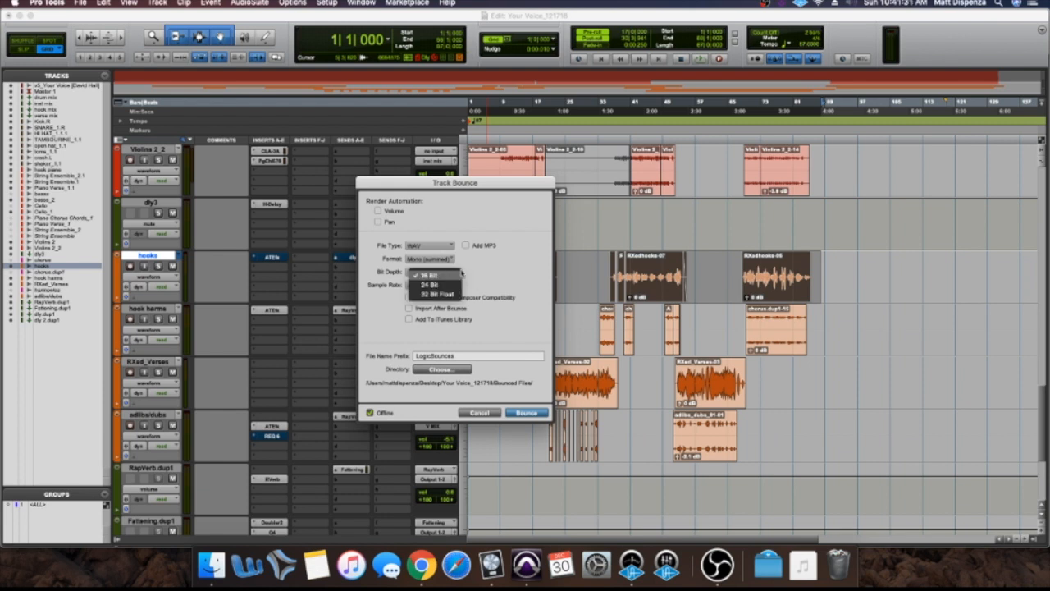
{"action": "left_click", "coordinate": [447, 284]}
{"action": "left_click", "coordinate": [450, 284]}
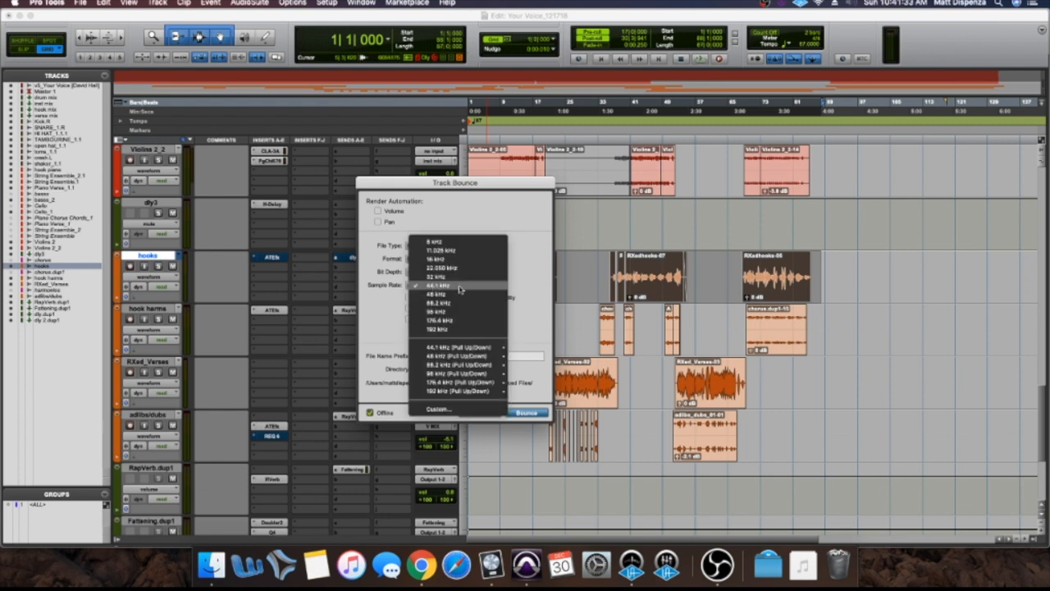
{"action": "left_click", "coordinate": [532, 284]}
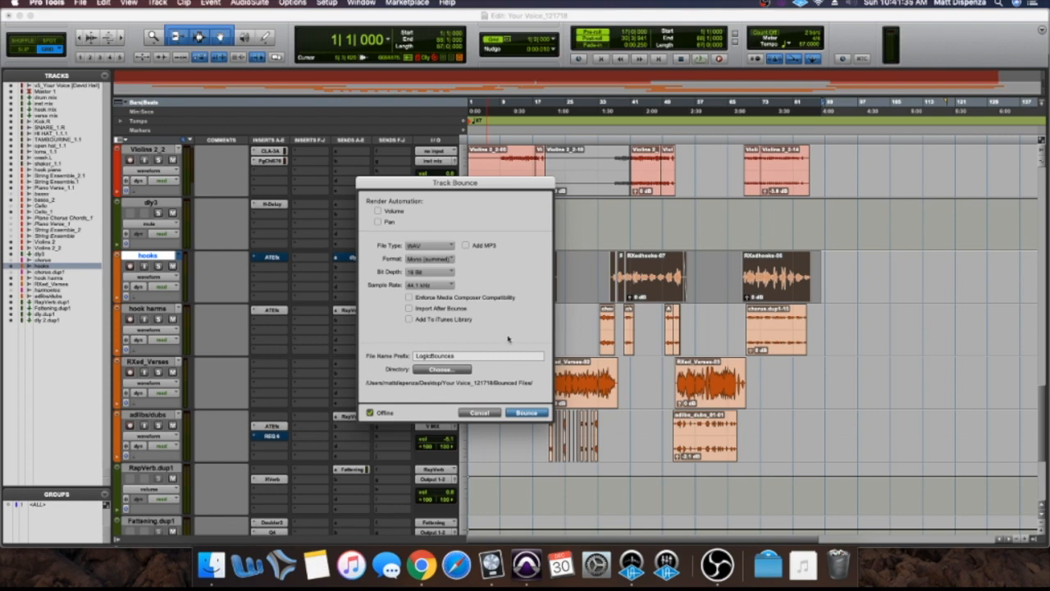
Set the file name prefix to LogicBounces and bounce the hooks track offline.
{"action": "left_click_drag", "start_coordinate": [476, 358], "coordinate": [341, 350]}
{"action": "key", "text": "BackSpace"}
{"action": "left_click_drag", "start_coordinate": [495, 187], "coordinate": [515, 188]}
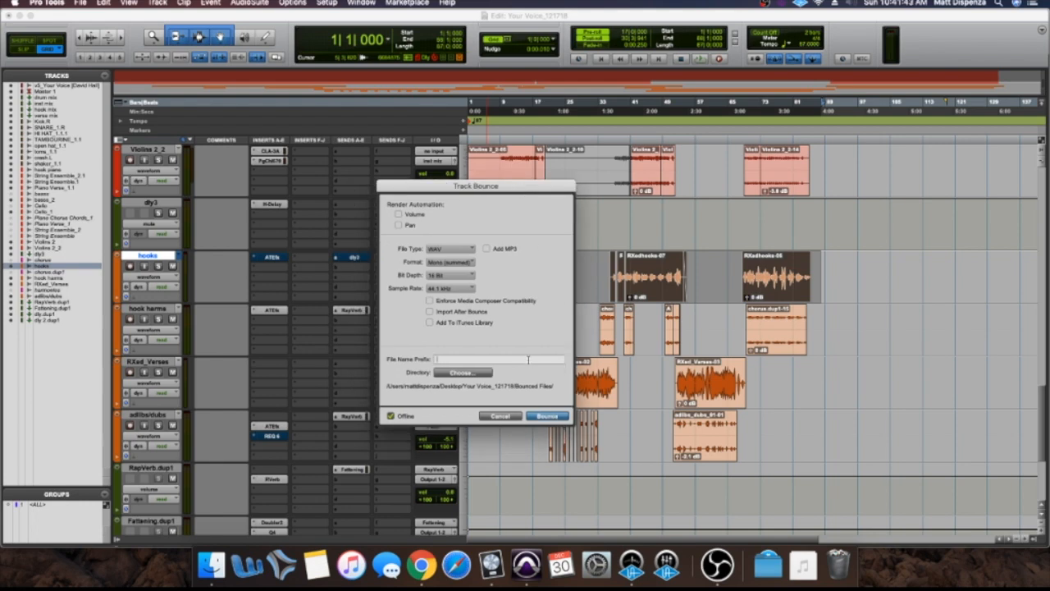
{"action": "type", "text": "cBounces"}
{"action": "left_click", "coordinate": [548, 416]}
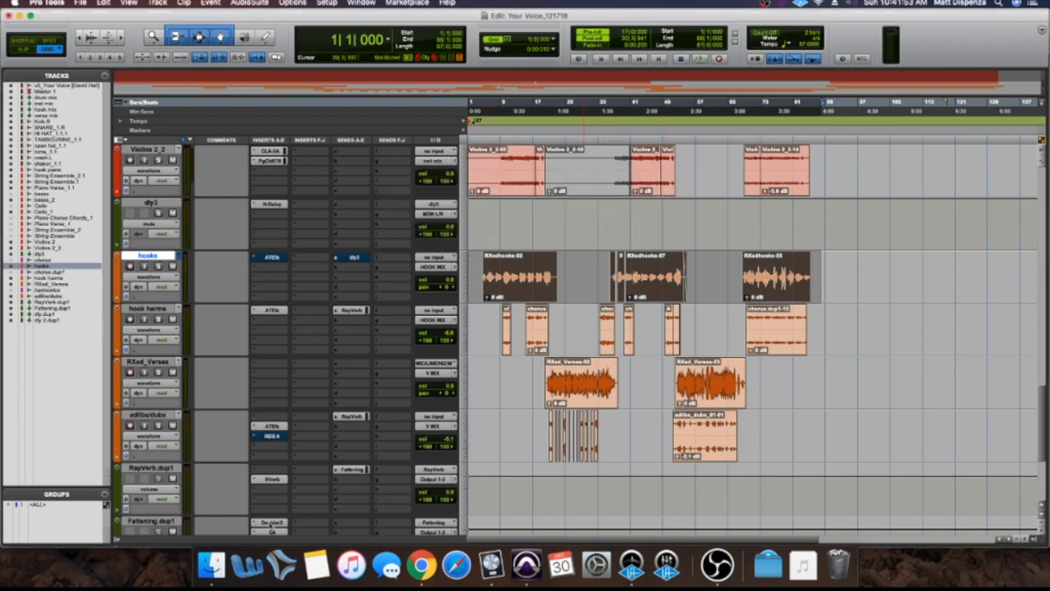
Switch to Logic Pro X and open the audio file import dialog.
{"action": "left_click", "coordinate": [491, 564]}
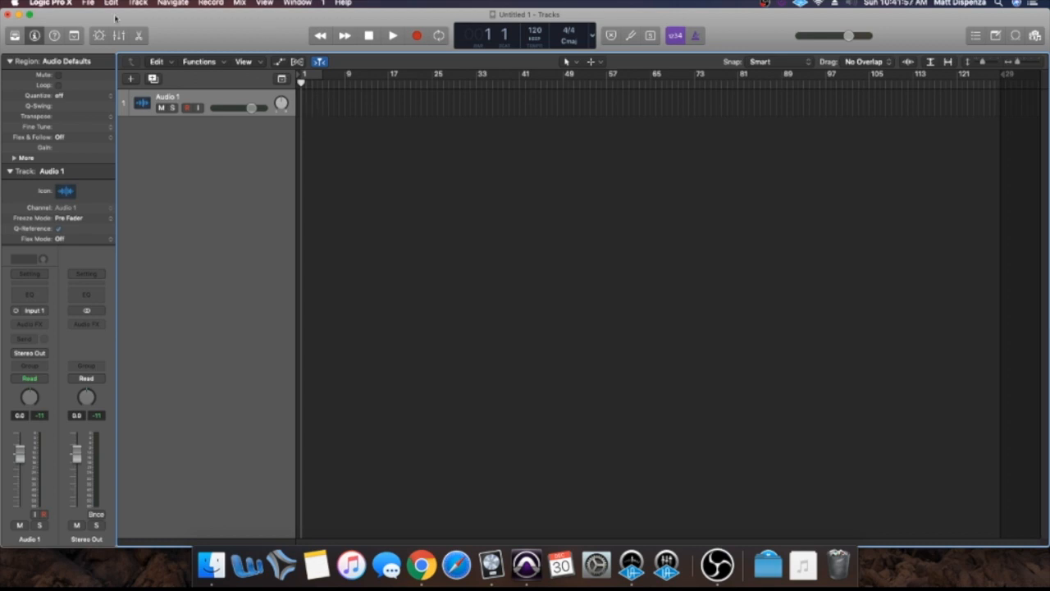
{"action": "left_click", "coordinate": [86, 4]}
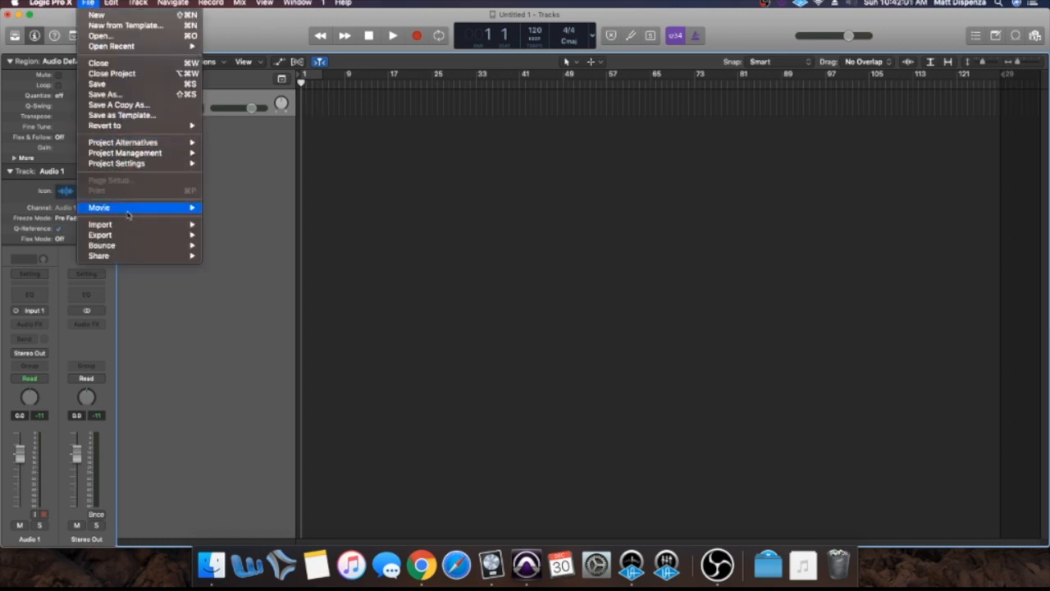
{"action": "mouse_move", "coordinate": [128, 224]}
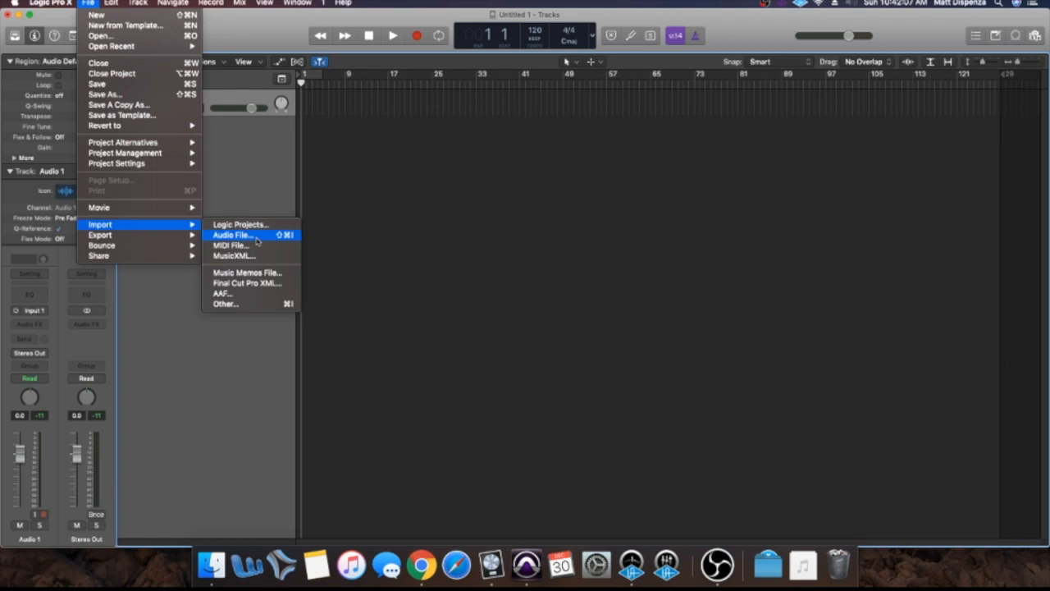
{"action": "left_click", "coordinate": [351, 104]}
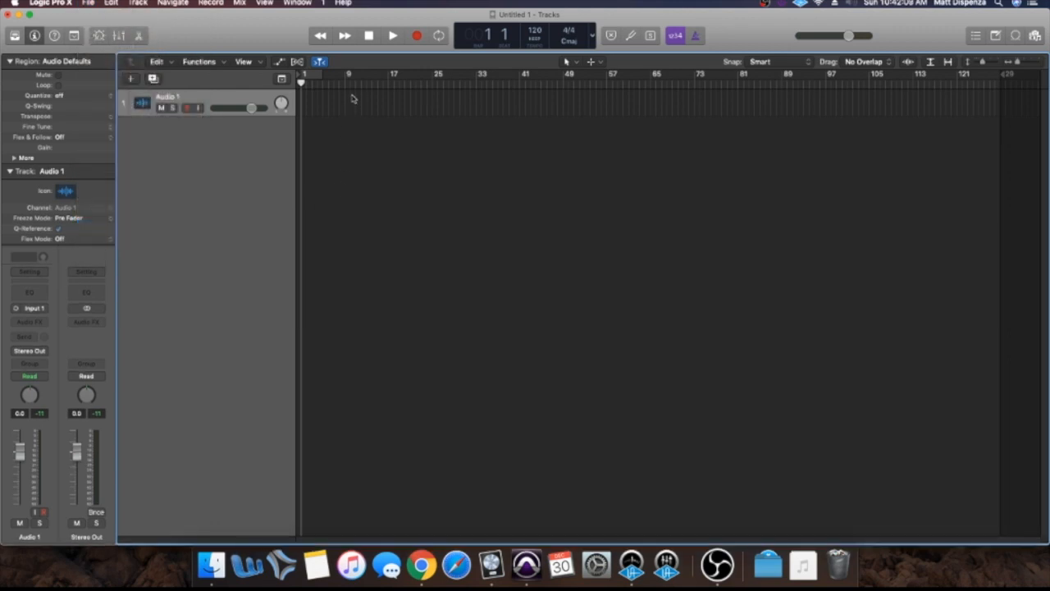
{"action": "key", "text": "shift+super+i"}
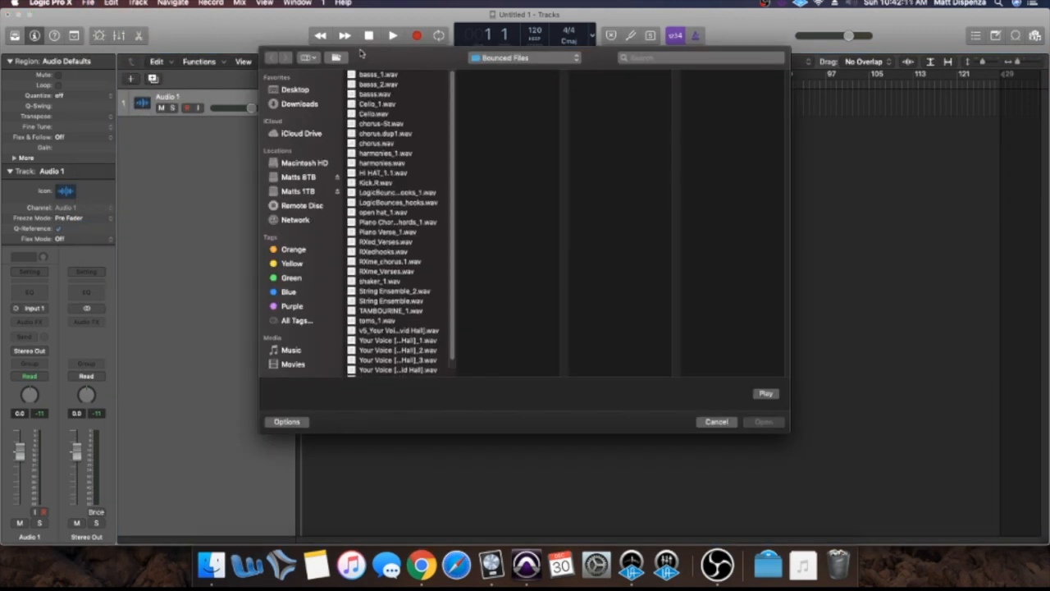
{"action": "left_click_drag", "start_coordinate": [374, 60], "coordinate": [377, 88]}
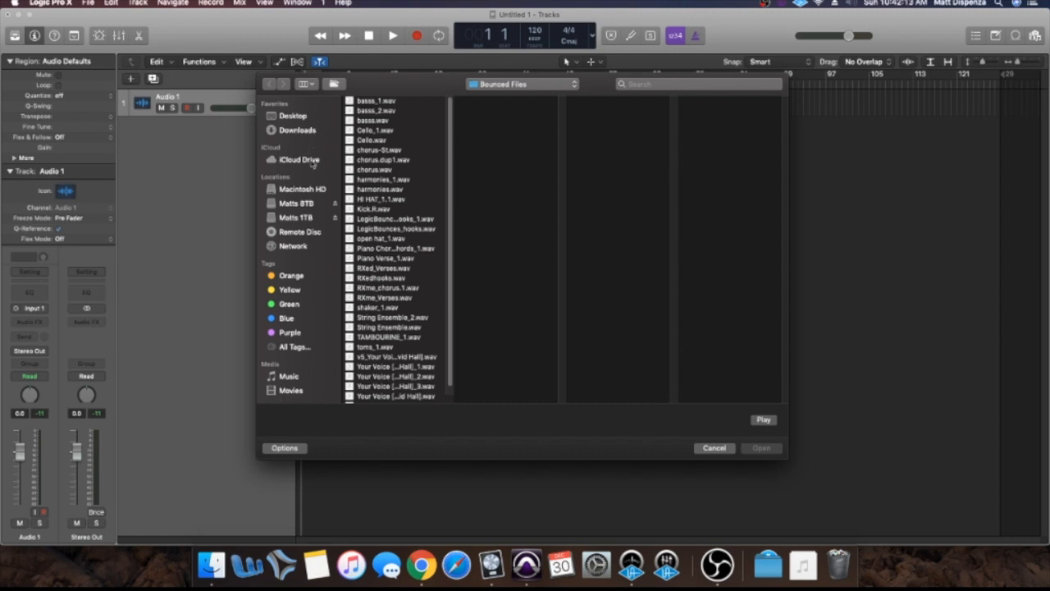
Import LogicBounces_hooks_1.wav from the Bounced Files folder of Your Voice_121718 on the Desktop.
{"action": "left_click", "coordinate": [300, 118]}
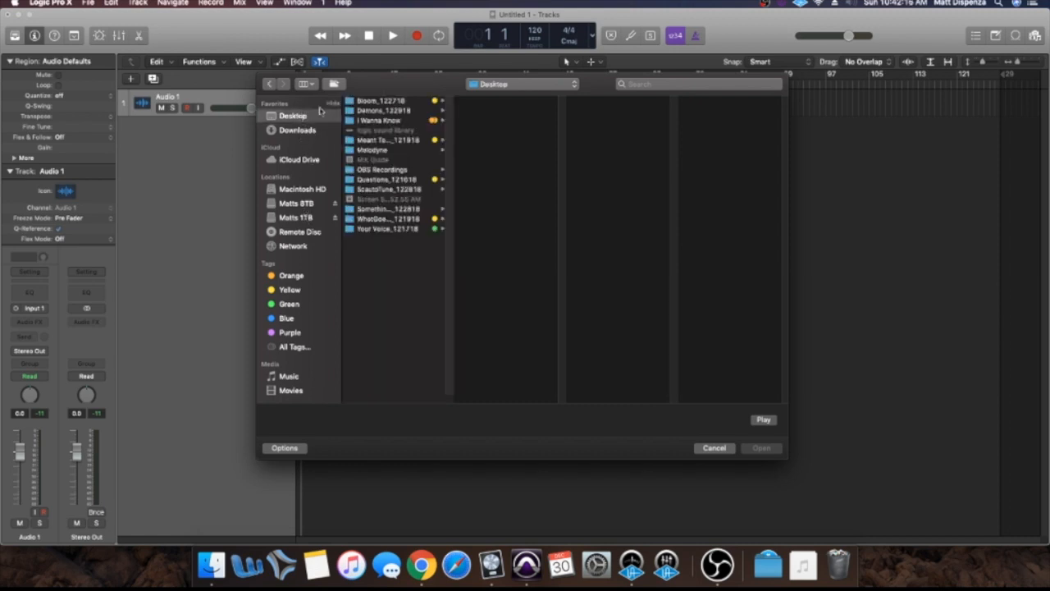
{"action": "left_click", "coordinate": [385, 229]}
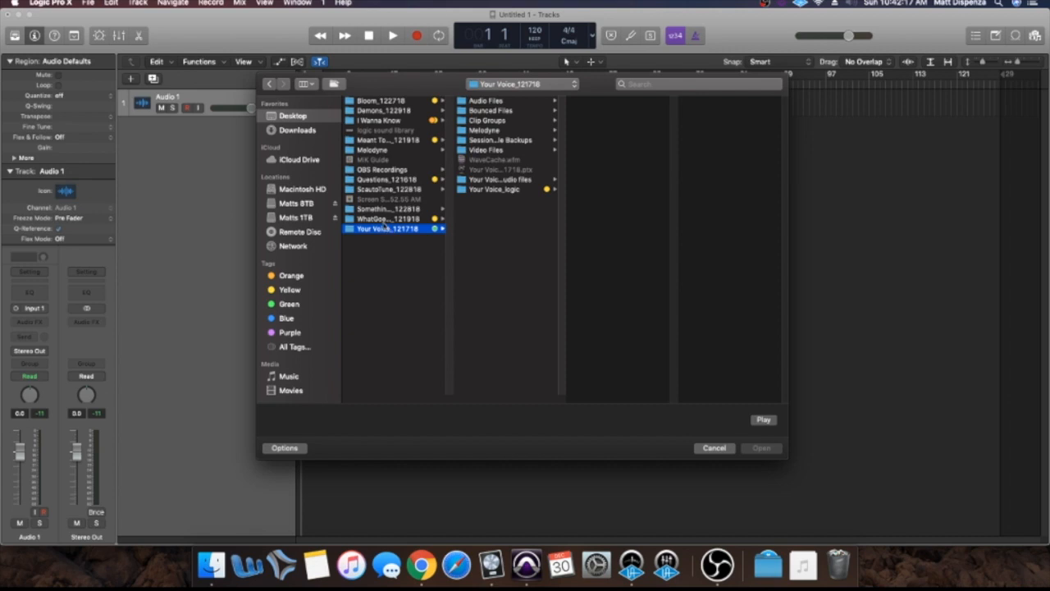
{"action": "left_click", "coordinate": [517, 112]}
{"action": "left_click", "coordinate": [631, 219]}
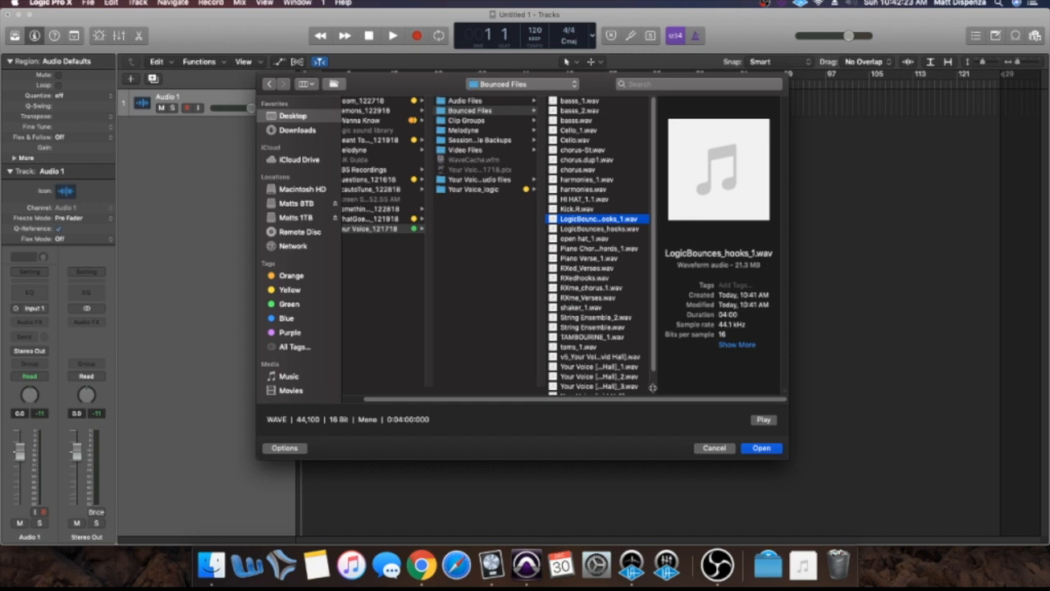
{"action": "left_click_drag", "start_coordinate": [652, 388], "coordinate": [694, 389]}
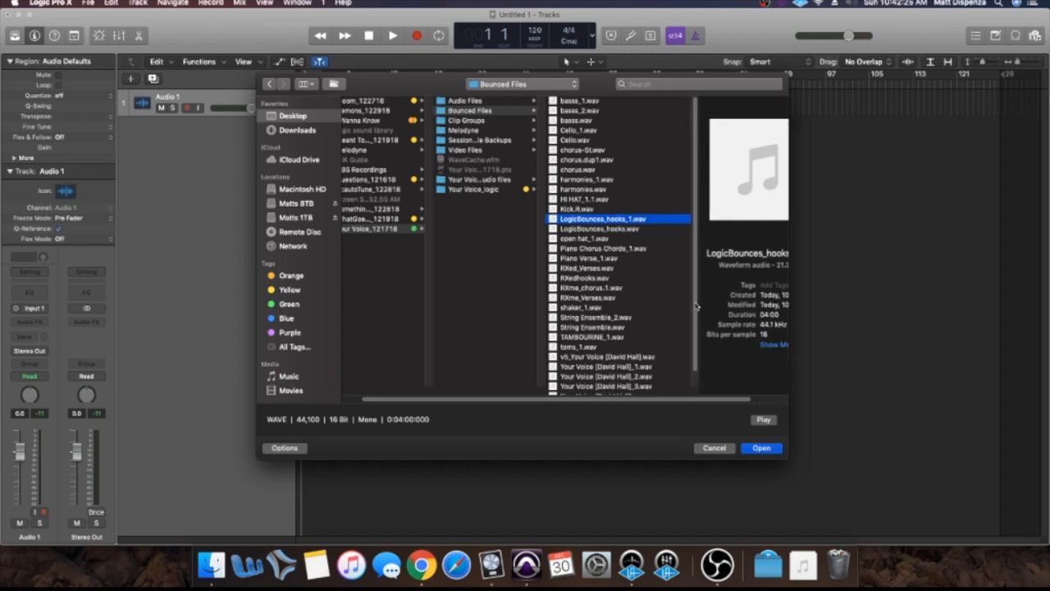
{"action": "left_click", "coordinate": [761, 448]}
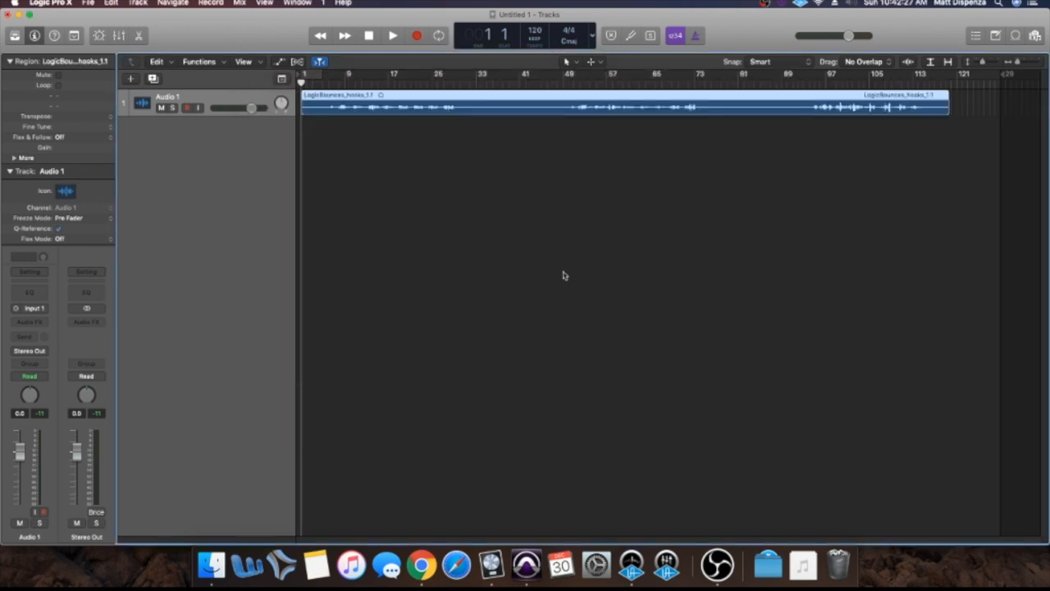
Play the imported hooks region from about bar 13 and stop playback.
{"action": "left_click", "coordinate": [480, 196]}
{"action": "left_click_drag", "start_coordinate": [323, 84], "coordinate": [368, 82]}
{"action": "key", "text": "space"}
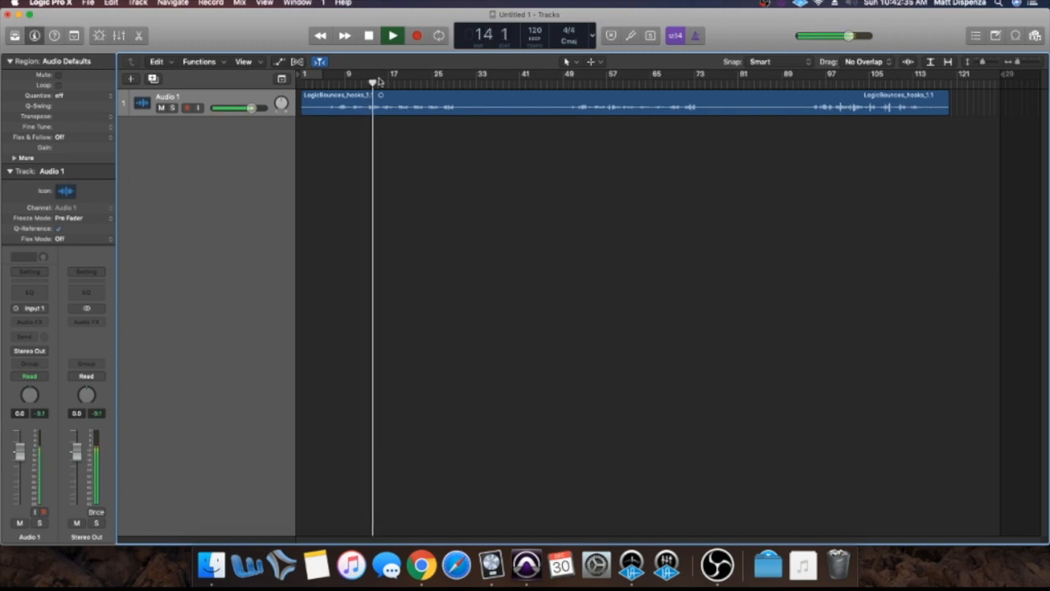
{"action": "left_click", "coordinate": [370, 35]}
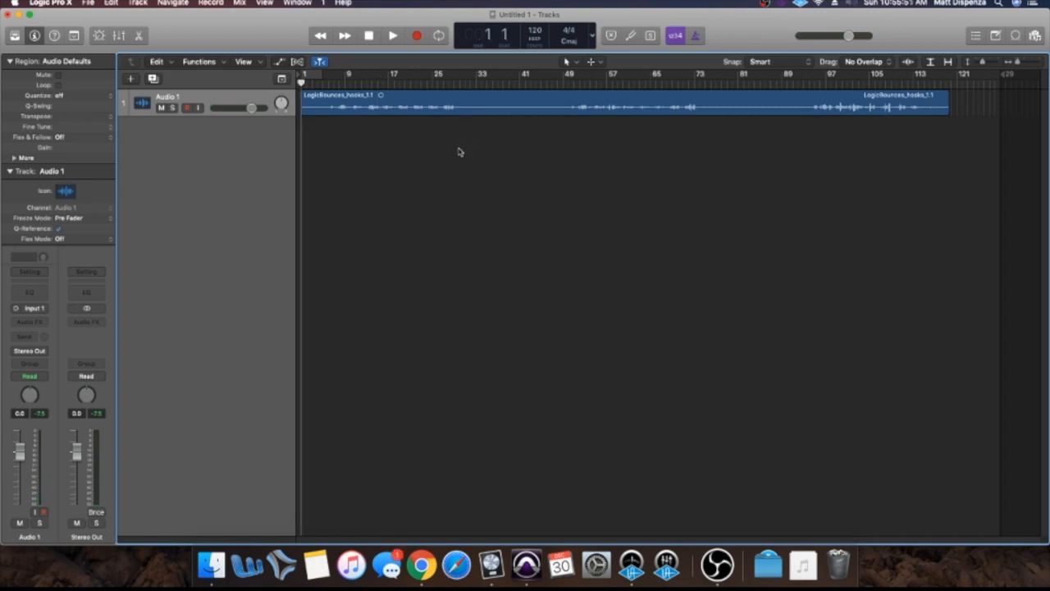
Select the imported hooks region and review the project's export options.
{"action": "left_click", "coordinate": [480, 107]}
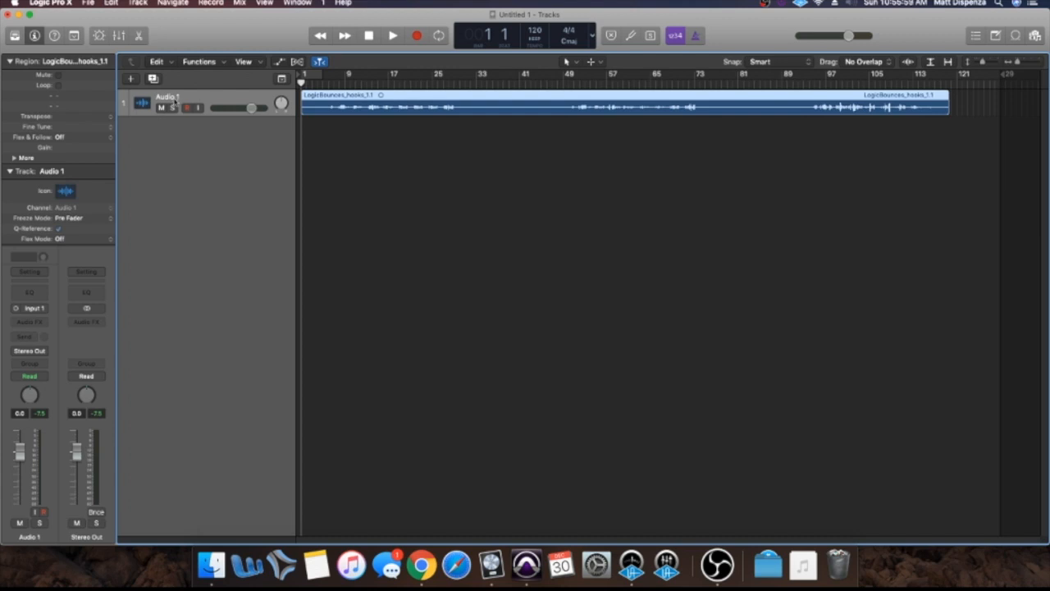
{"action": "left_click", "coordinate": [88, 4]}
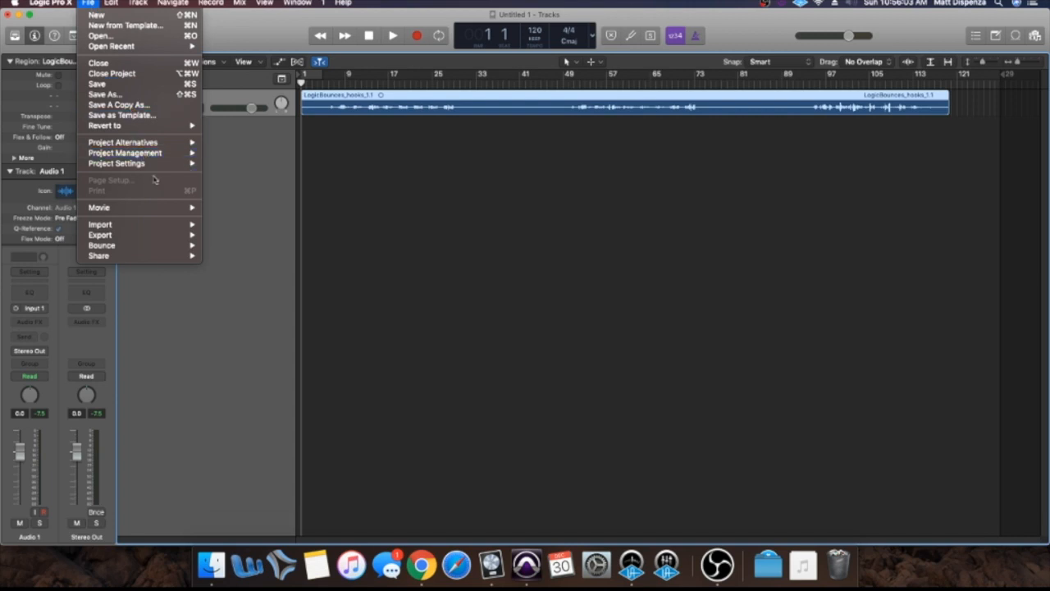
{"action": "mouse_move", "coordinate": [154, 234]}
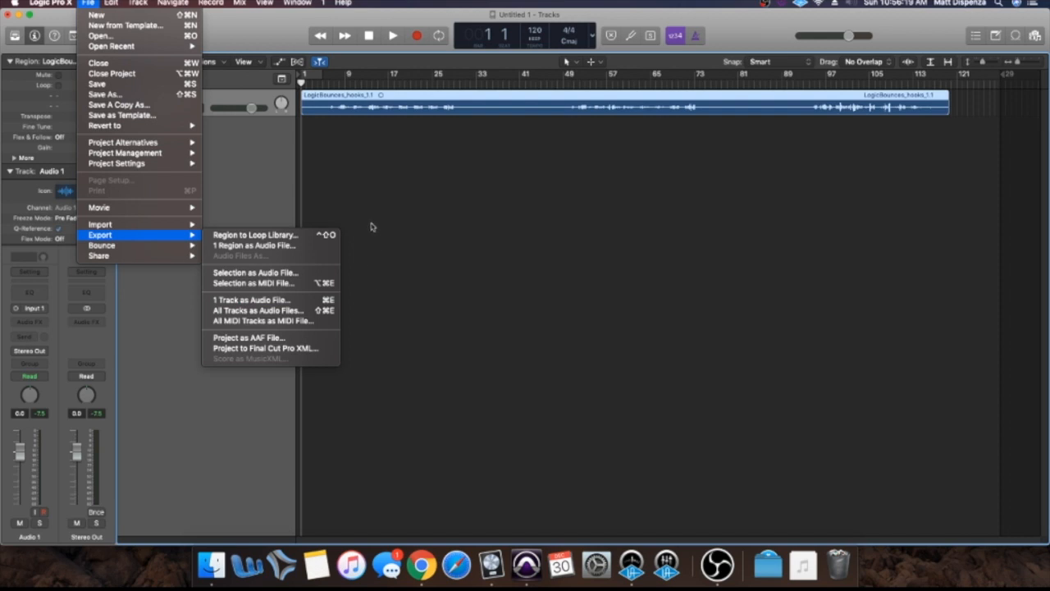
{"action": "left_click", "coordinate": [379, 149]}
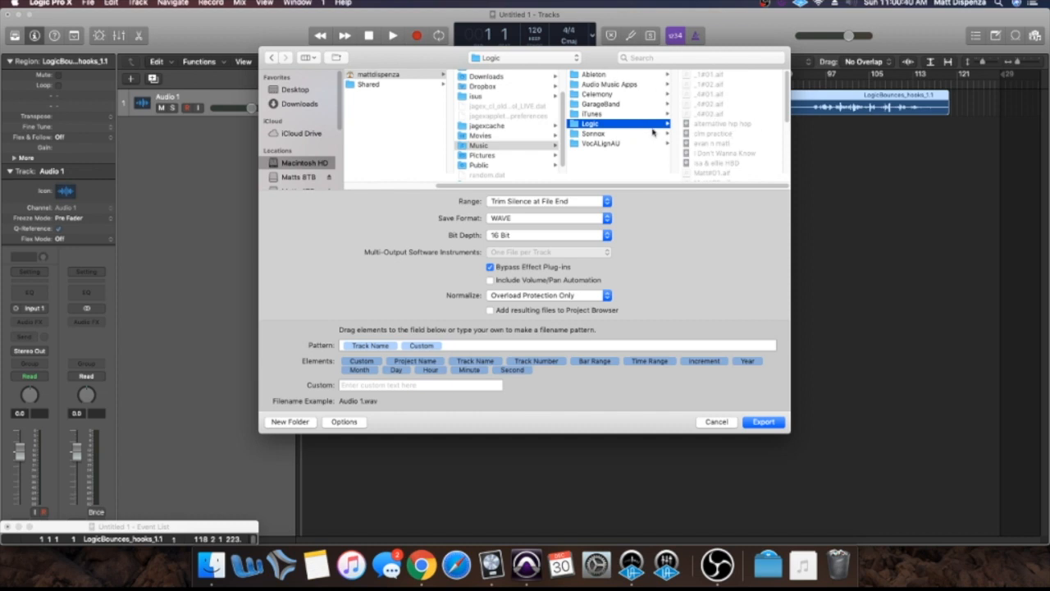
Export the Audio 1 track as a 16-bit WAVE file to the ProToolsBounces folder on the Desktop.
{"action": "left_click", "coordinate": [313, 90]}
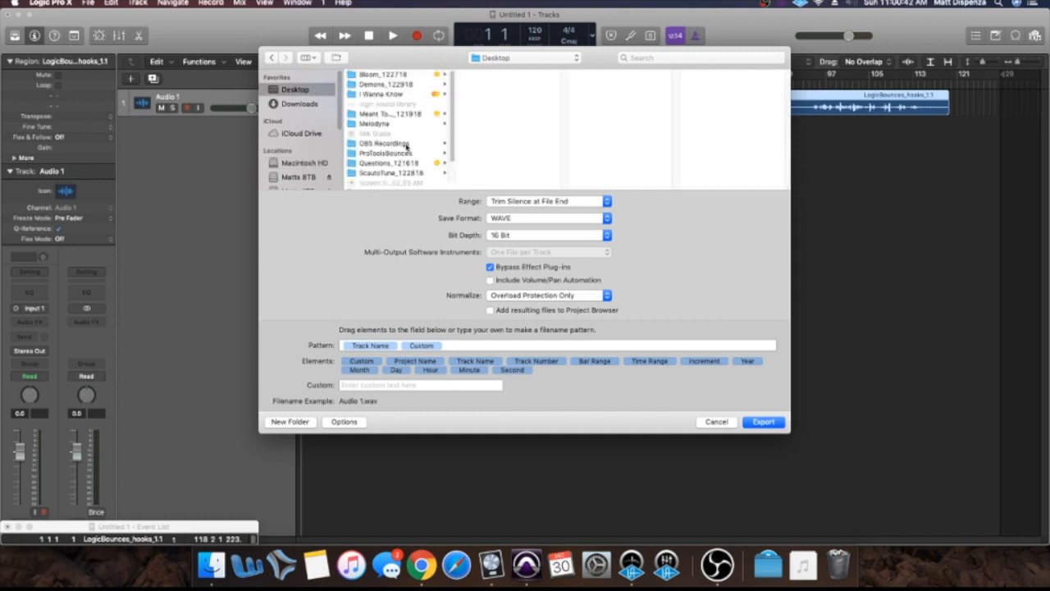
{"action": "scroll", "coordinate": [408, 151], "scroll_direction": "down", "scroll_amount": 2}
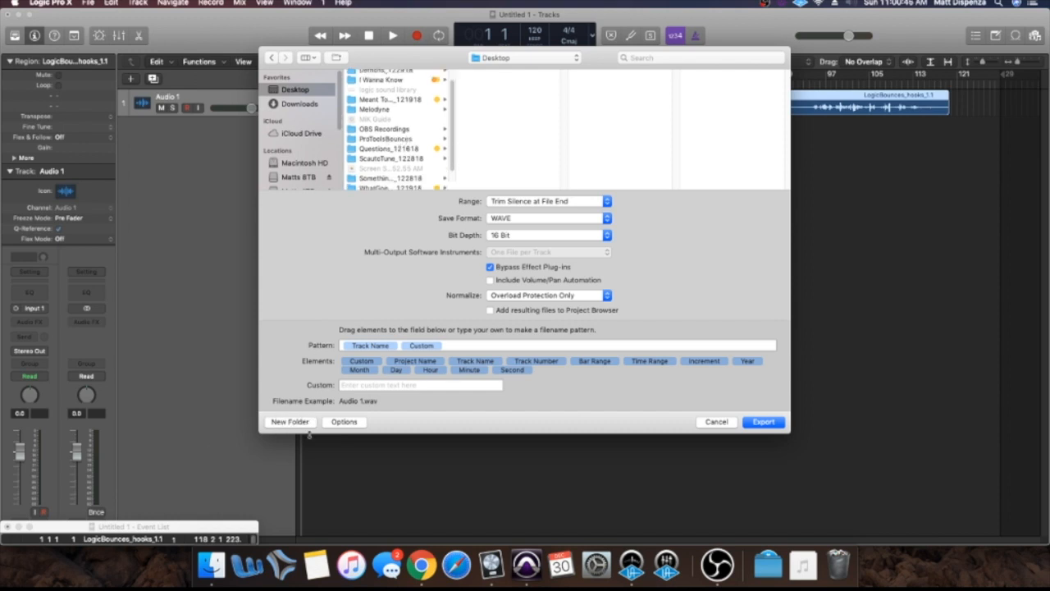
{"action": "left_click_drag", "start_coordinate": [606, 60], "coordinate": [606, 105]}
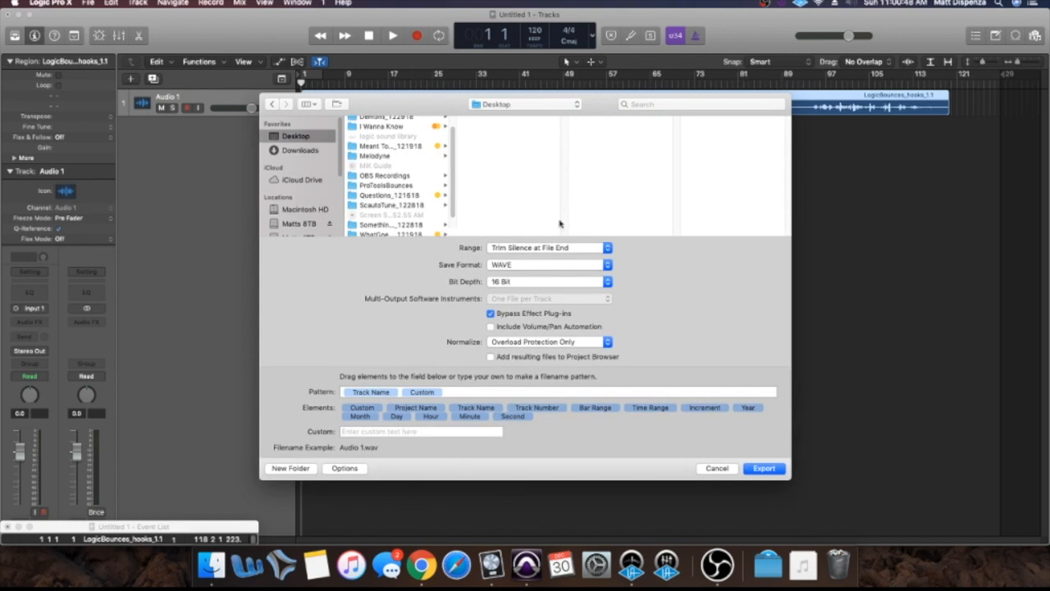
{"action": "left_click", "coordinate": [394, 184]}
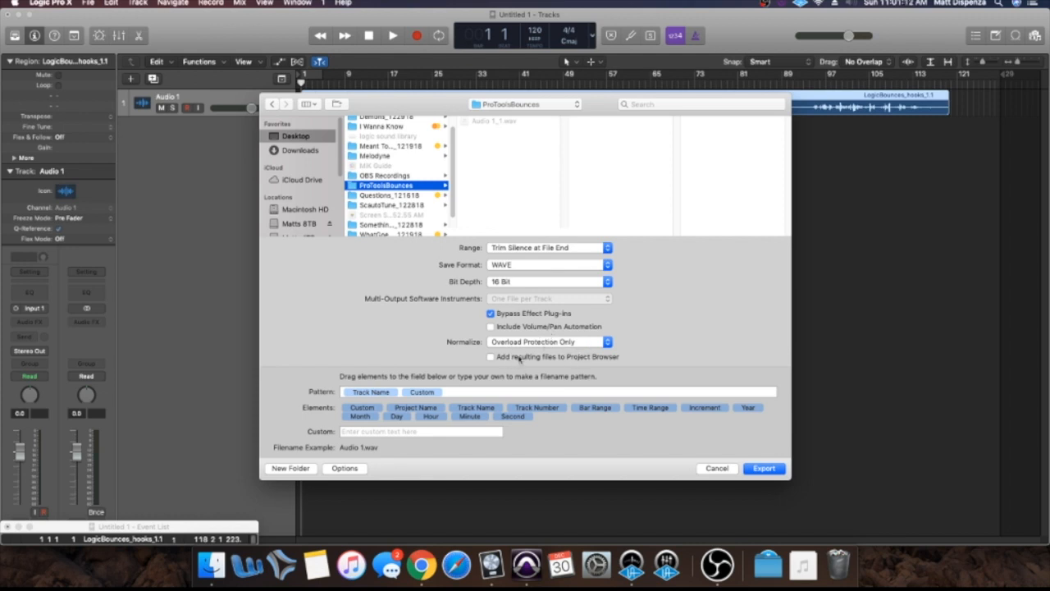
{"action": "left_click", "coordinate": [360, 431]}
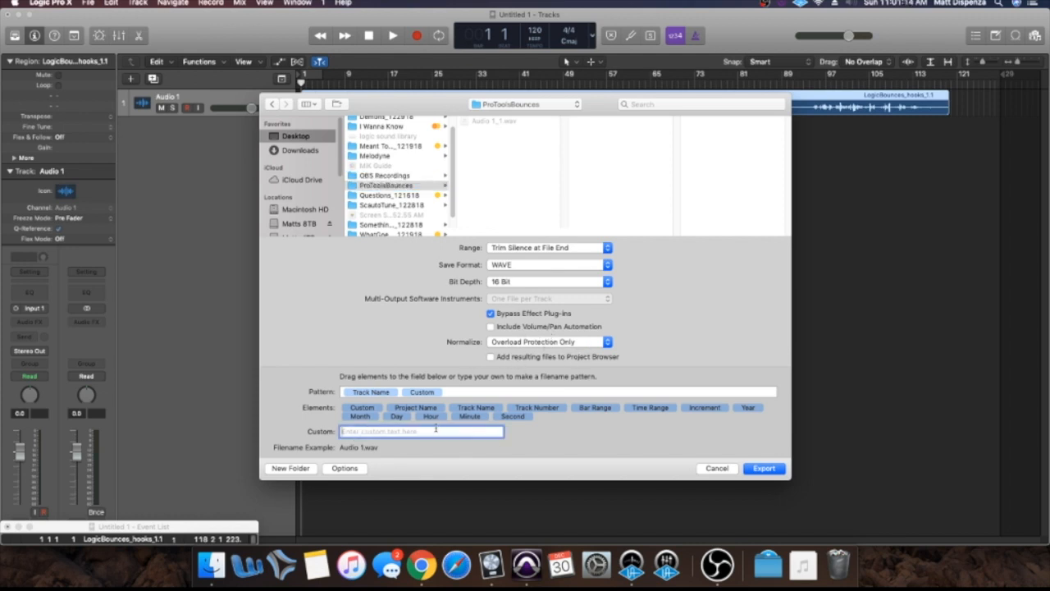
{"action": "left_click", "coordinate": [764, 469]}
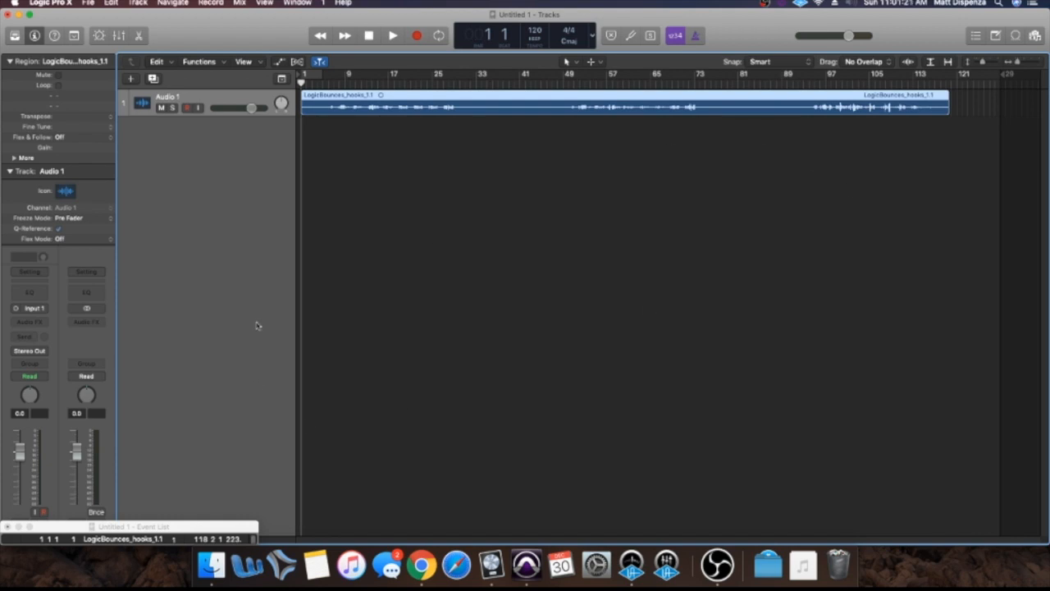
Switch to the Your Voice_121718 session in Pro Tools and open the audio import dialog.
{"action": "left_click", "coordinate": [526, 562]}
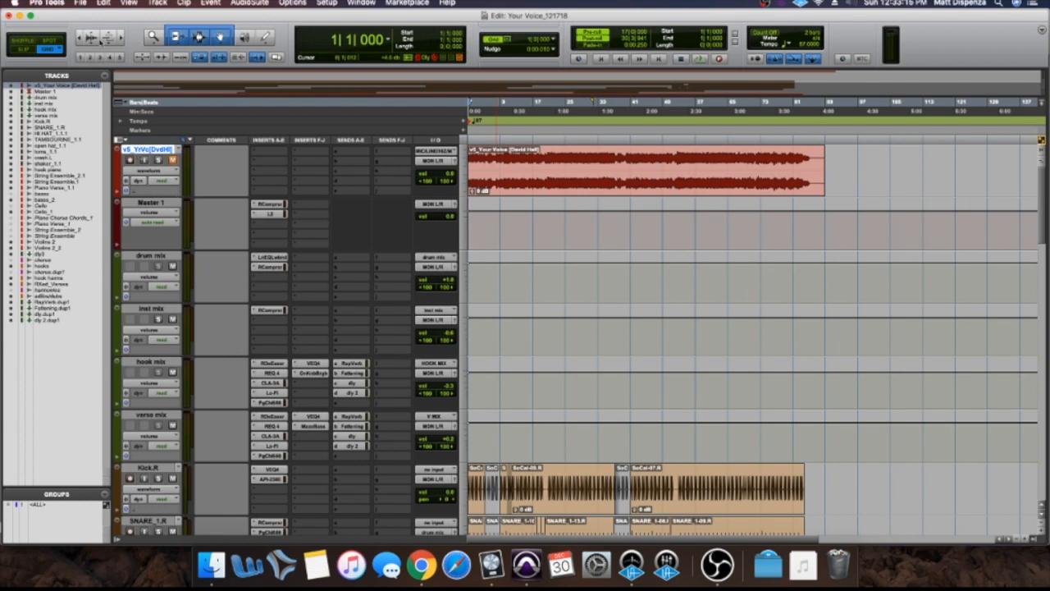
{"action": "left_click", "coordinate": [82, 5]}
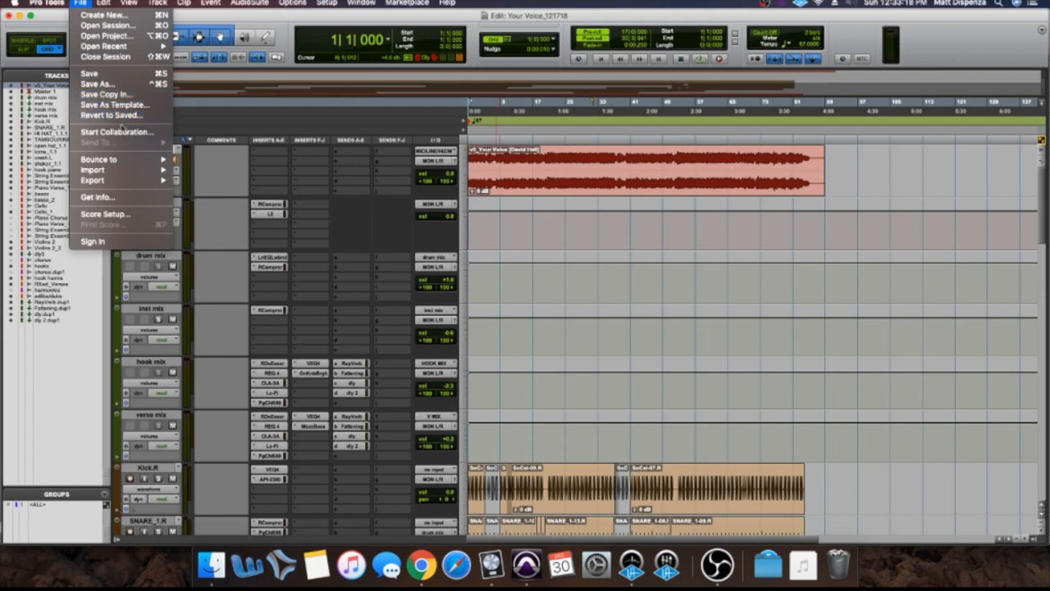
{"action": "mouse_move", "coordinate": [131, 174]}
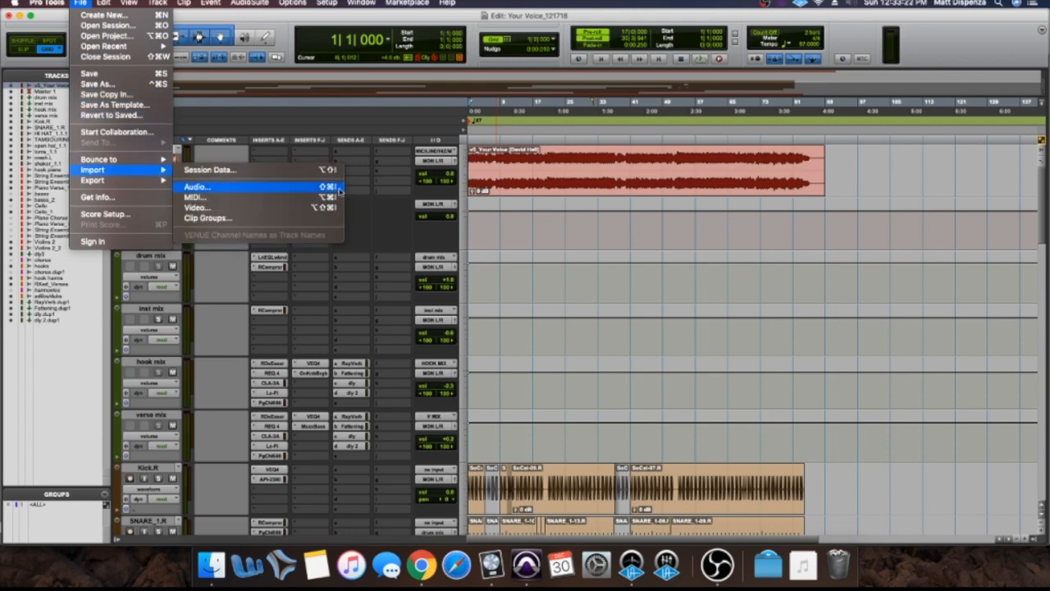
{"action": "left_click", "coordinate": [499, 226]}
{"action": "left_click", "coordinate": [499, 225]}
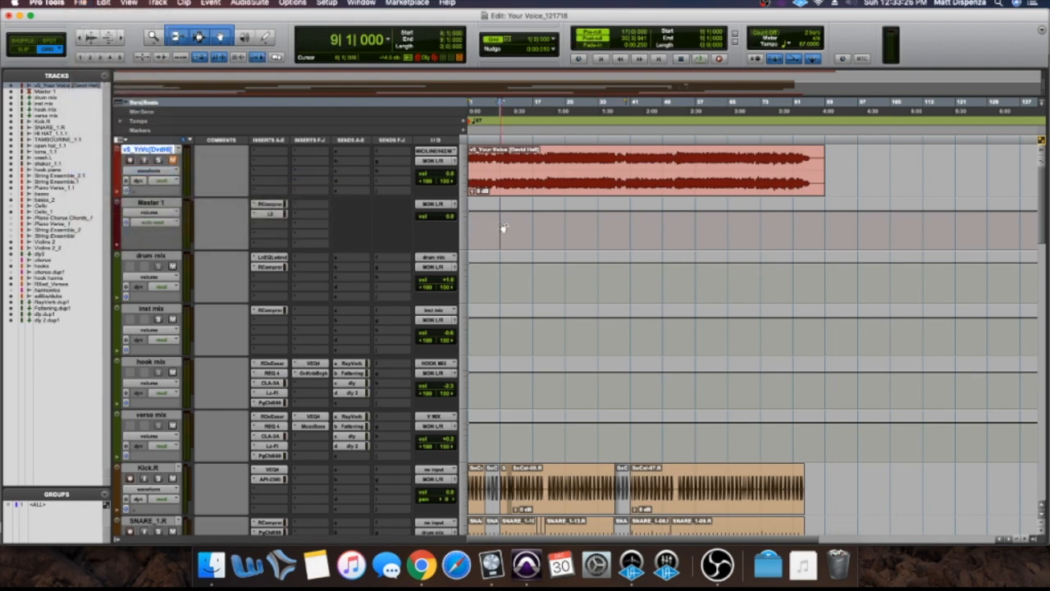
{"action": "key", "text": "super+shift+i"}
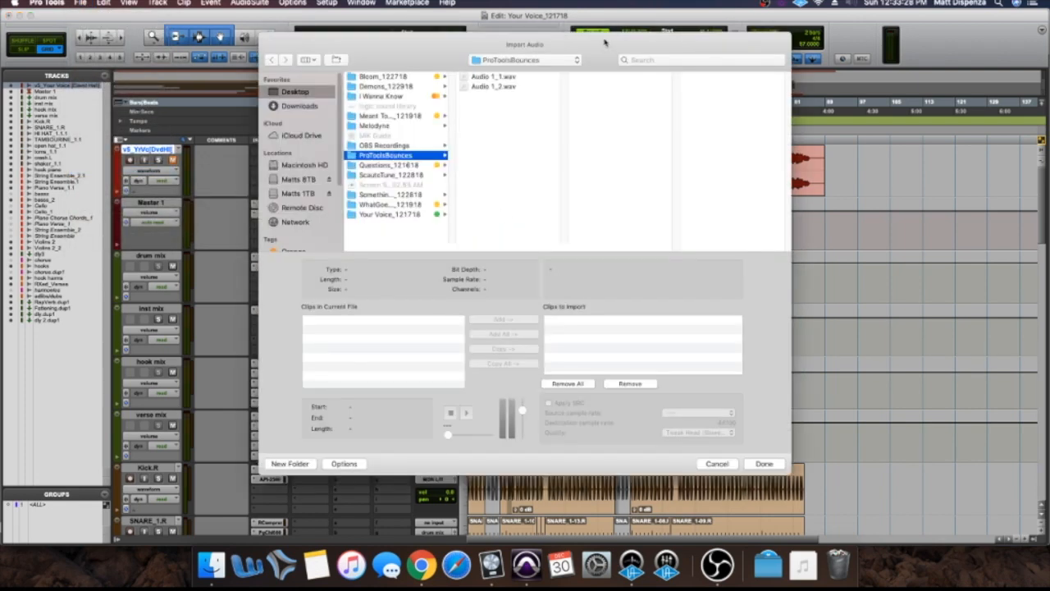
Add Audio 1_2.wav from the ProToolsBounces folder as a copy to import, with the session's Audio Files folder as destination.
{"action": "left_click", "coordinate": [381, 158]}
{"action": "left_click", "coordinate": [395, 168]}
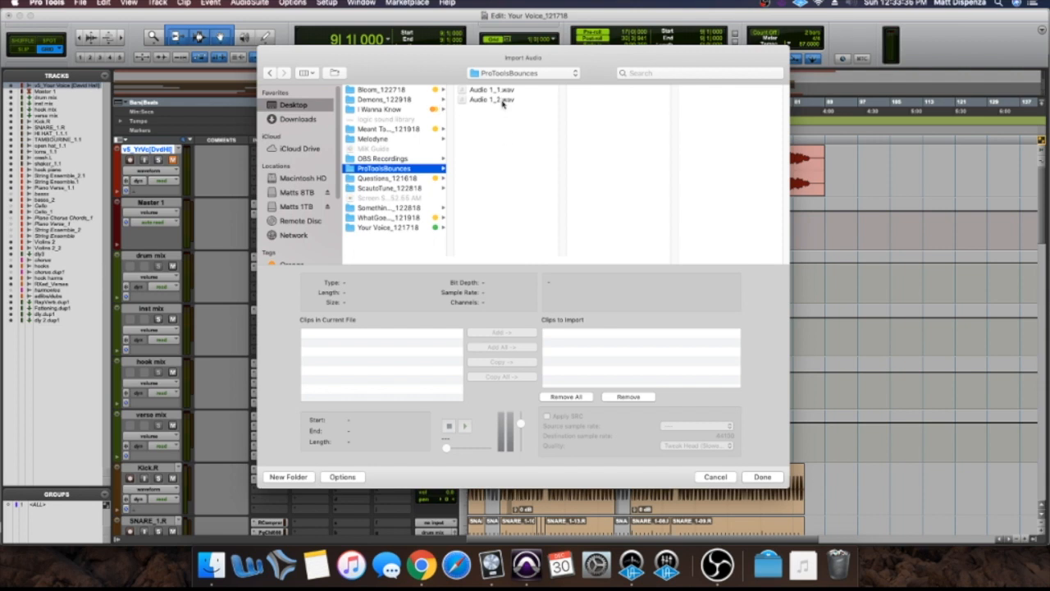
{"action": "left_click", "coordinate": [504, 100]}
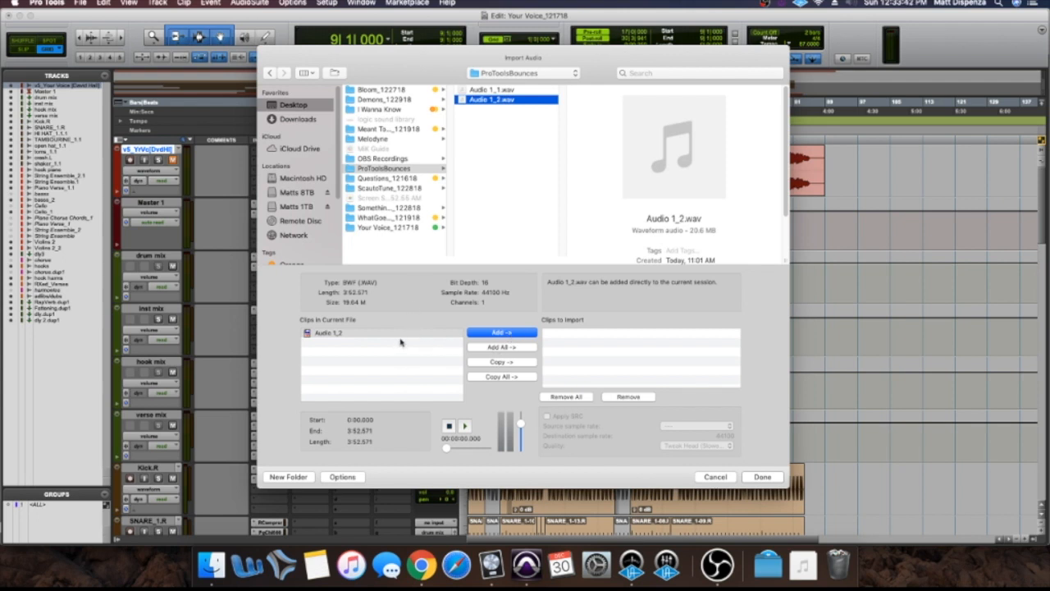
{"action": "left_click", "coordinate": [522, 363]}
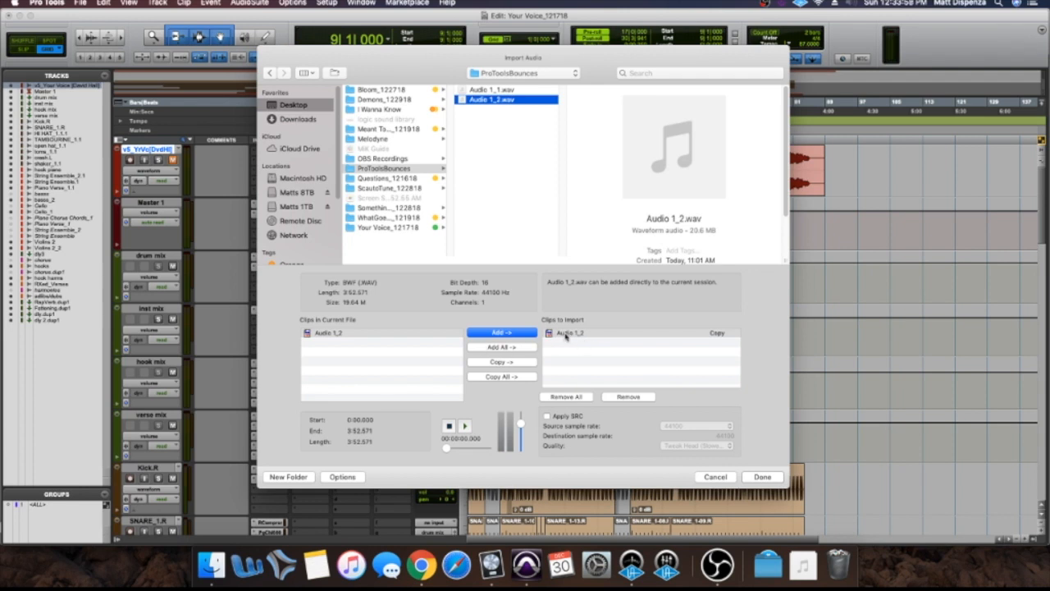
{"action": "left_click", "coordinate": [763, 478]}
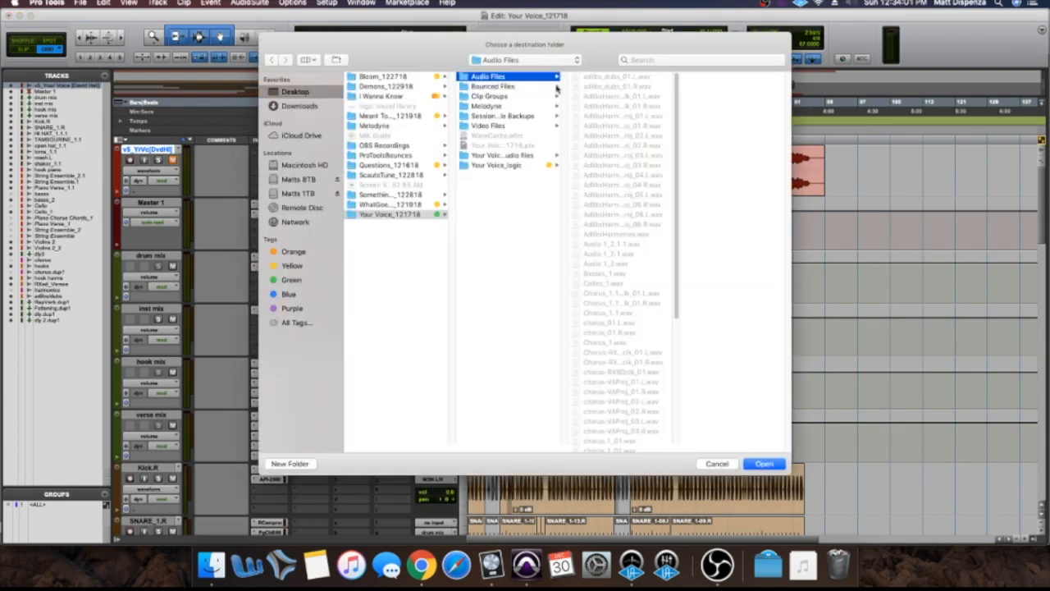
{"action": "left_click", "coordinate": [776, 465]}
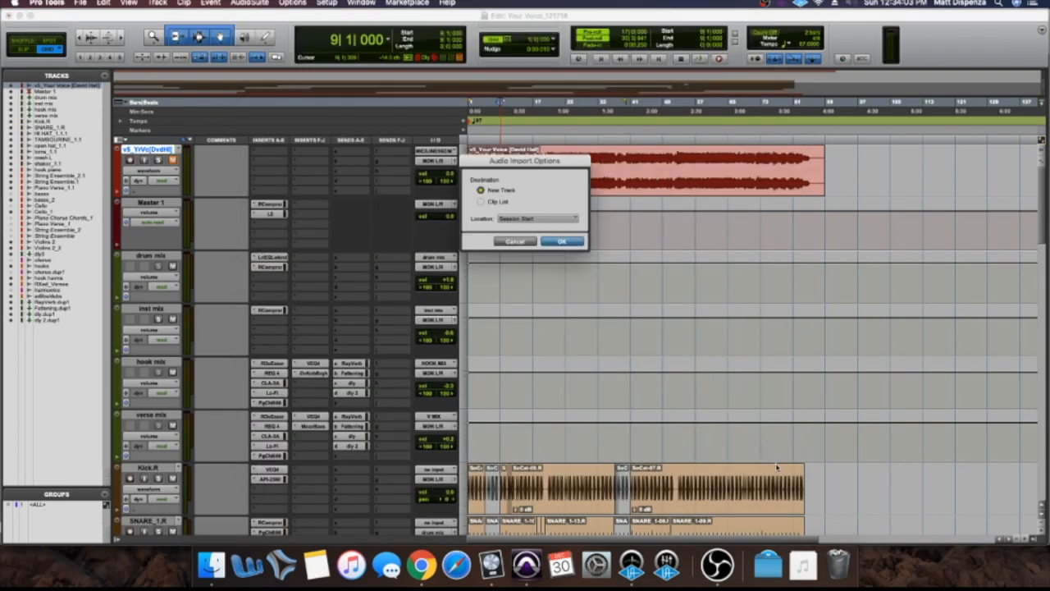
Place the imported audio on a new track at Session Start and set the edit cursor at bar 25.
{"action": "left_click", "coordinate": [545, 222]}
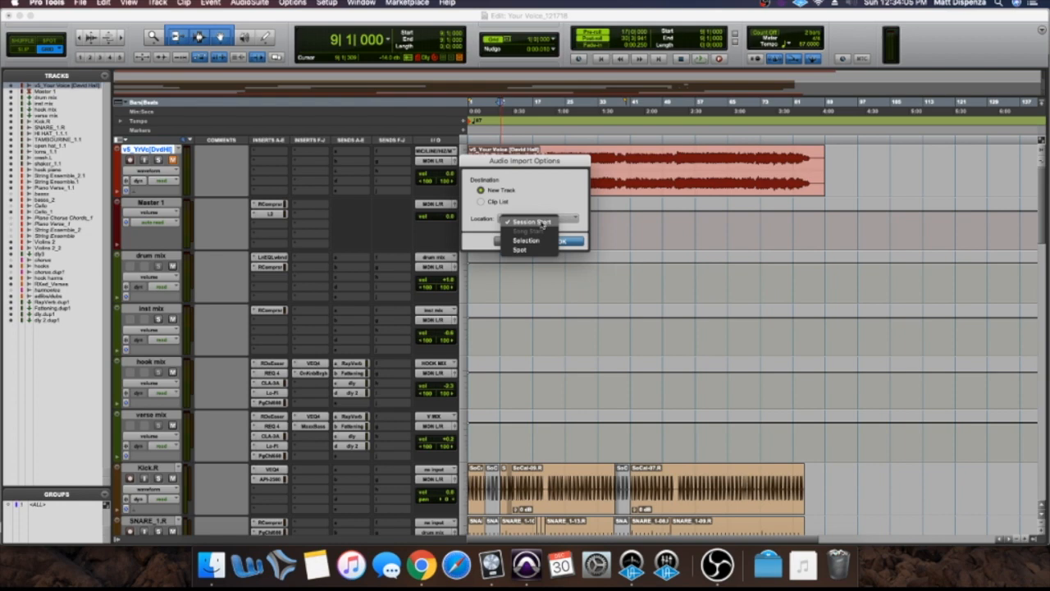
{"action": "left_click", "coordinate": [549, 223]}
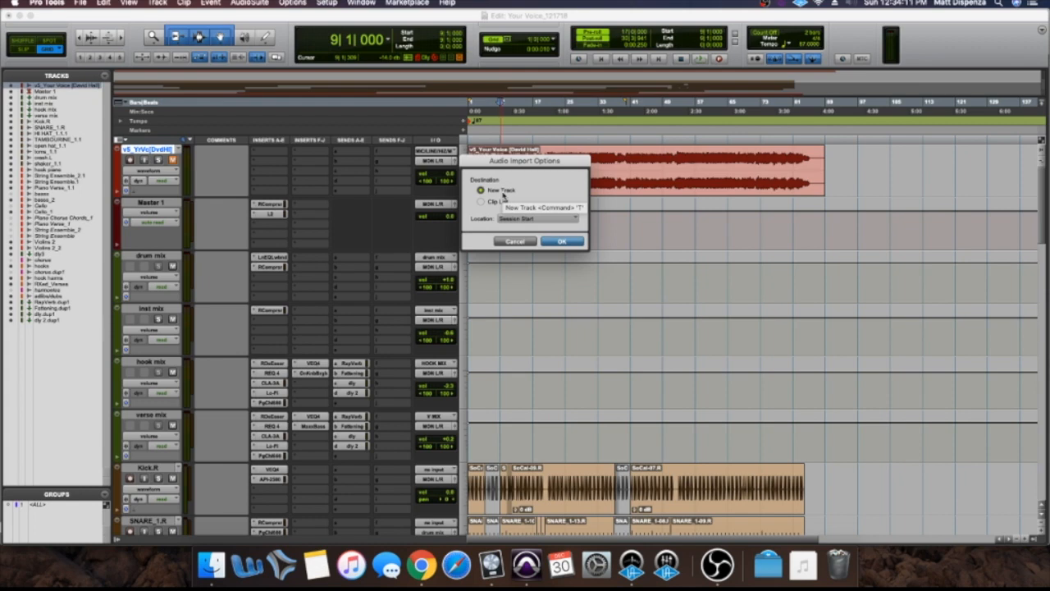
{"action": "left_click_drag", "start_coordinate": [530, 162], "coordinate": [558, 202]}
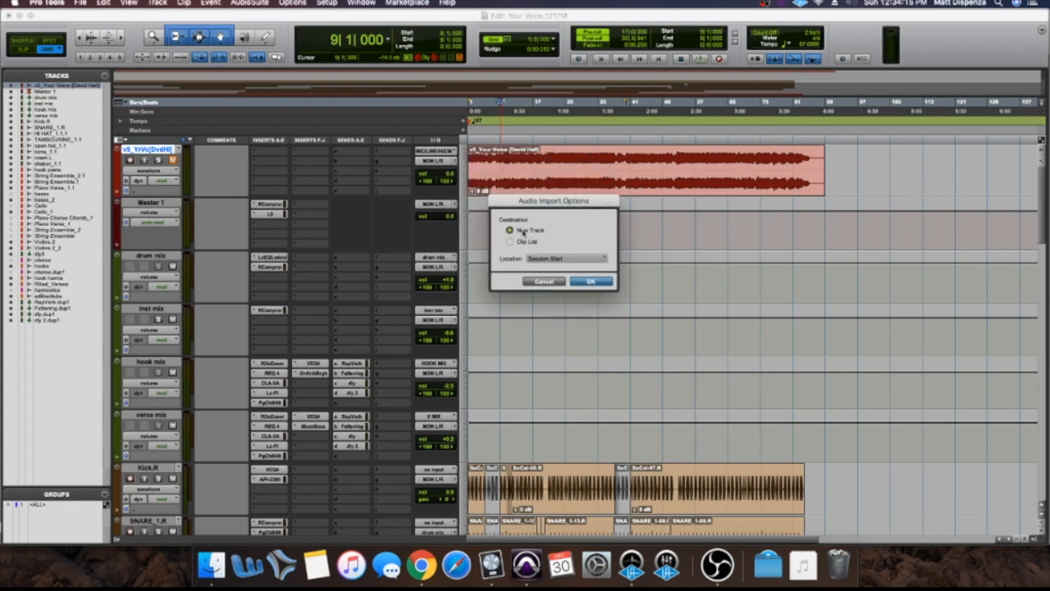
{"action": "left_click", "coordinate": [592, 282]}
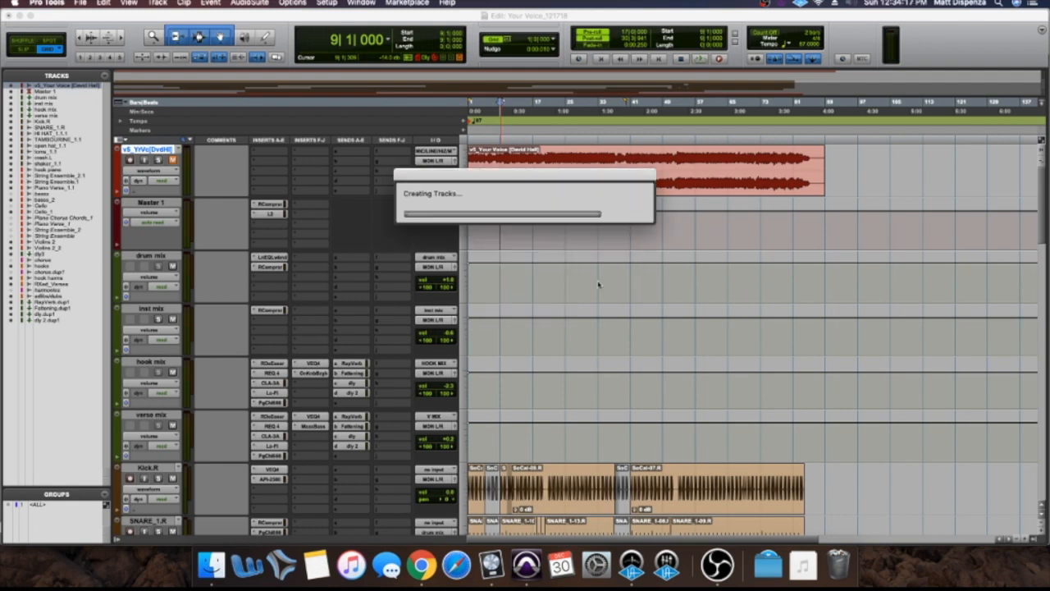
{"action": "left_click", "coordinate": [564, 215]}
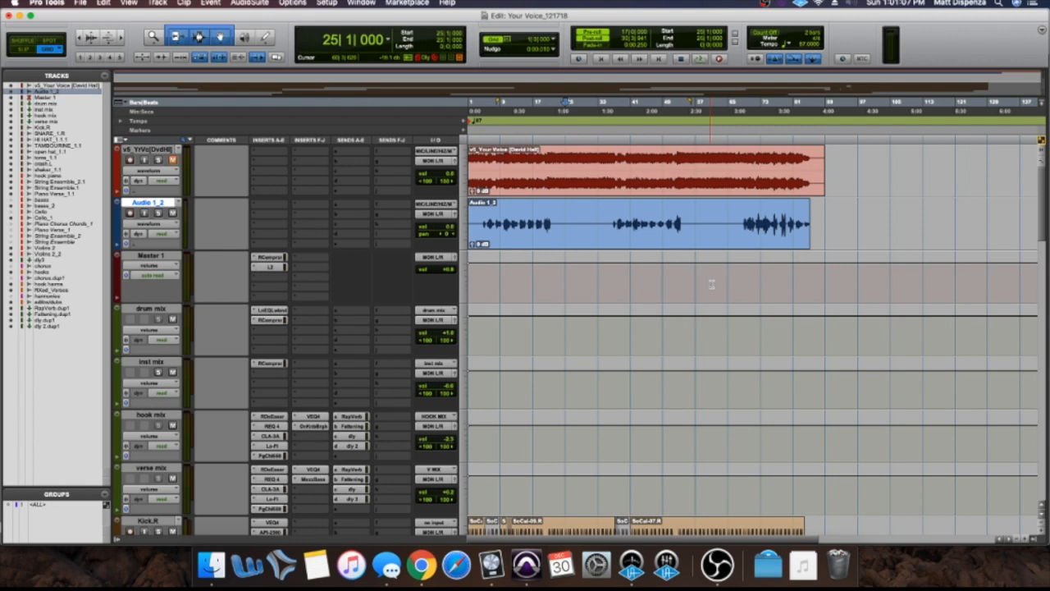
Open the hook mix track's RapVerb send fader and move its window clear of the audio clips.
{"action": "left_click", "coordinate": [358, 419]}
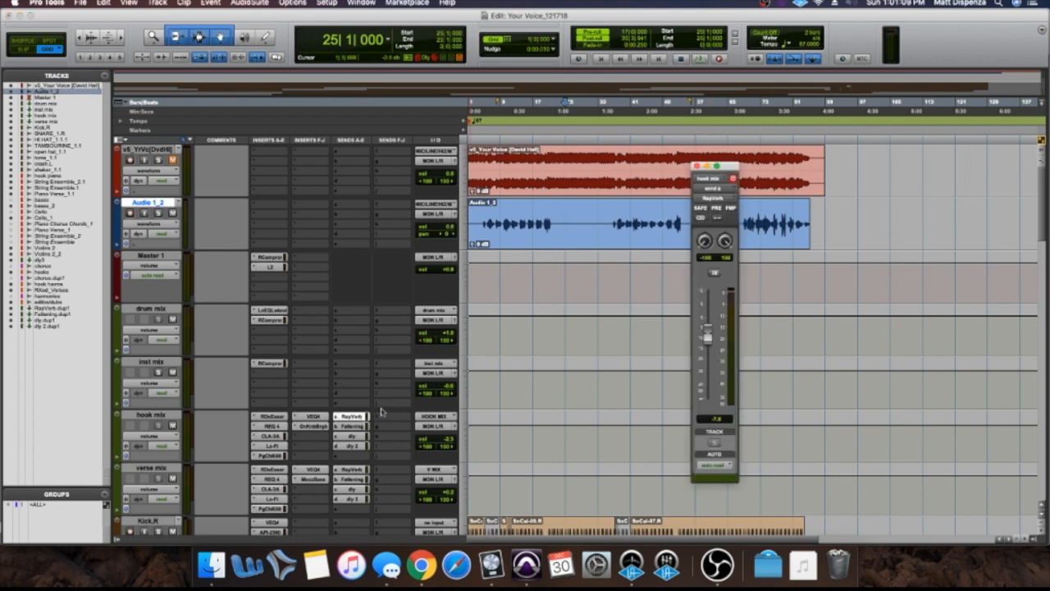
{"action": "left_click_drag", "start_coordinate": [713, 167], "coordinate": [911, 167]}
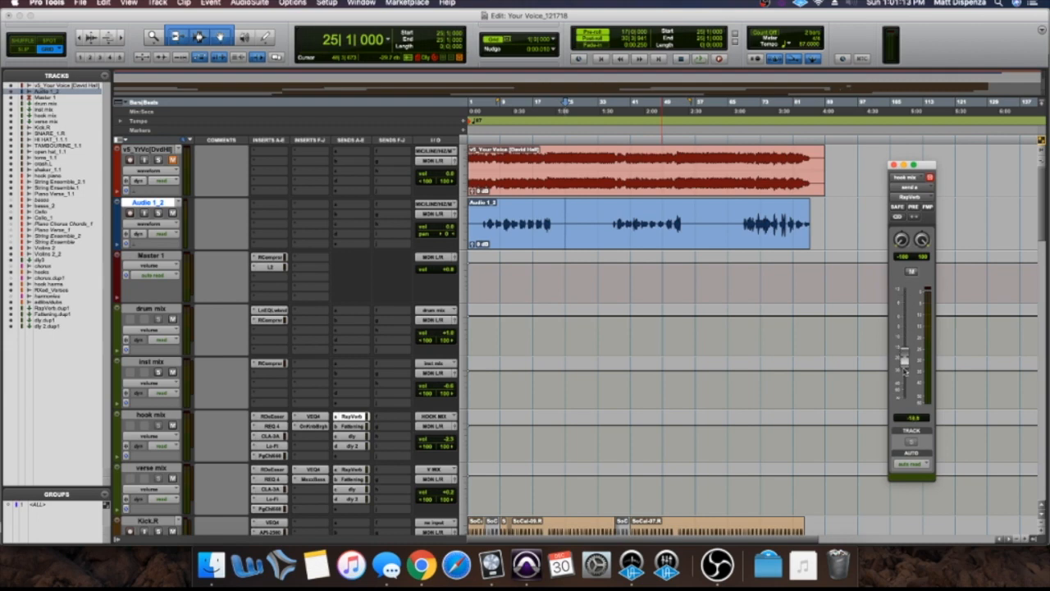